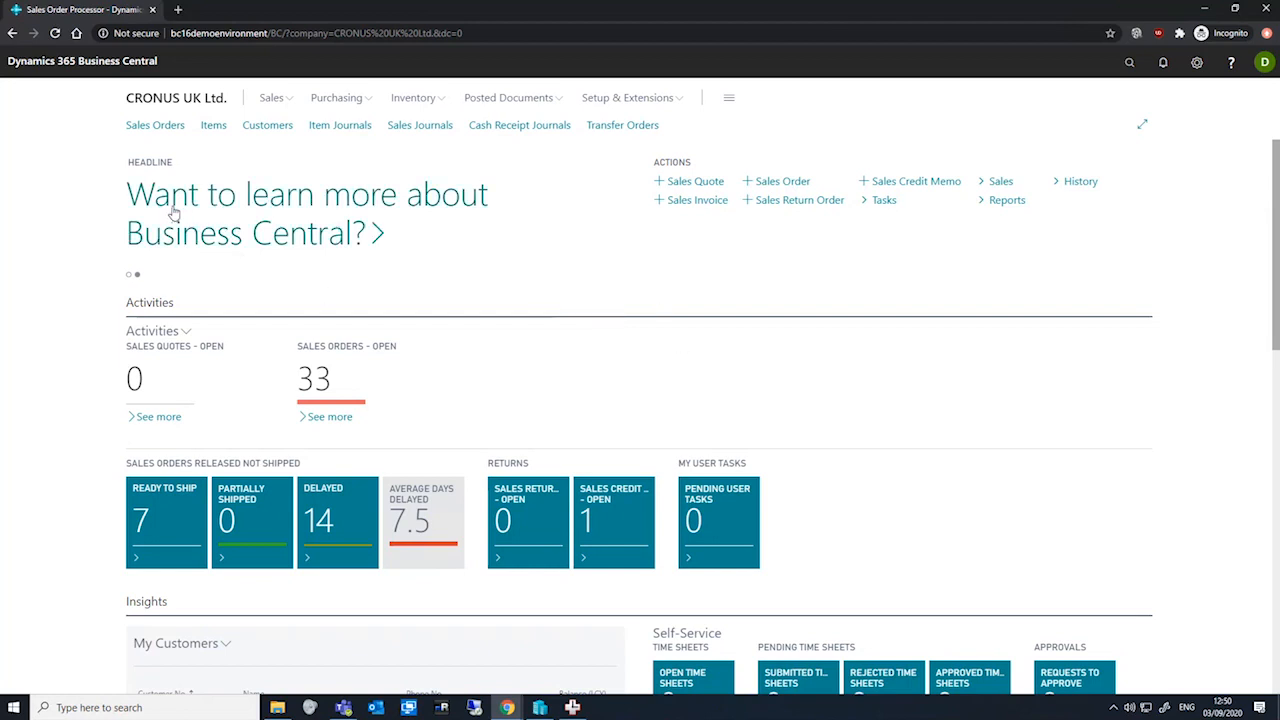
Create a new sales order and select customer ICC00020 Atlus Ltd. as the customer
left_click(156, 126)
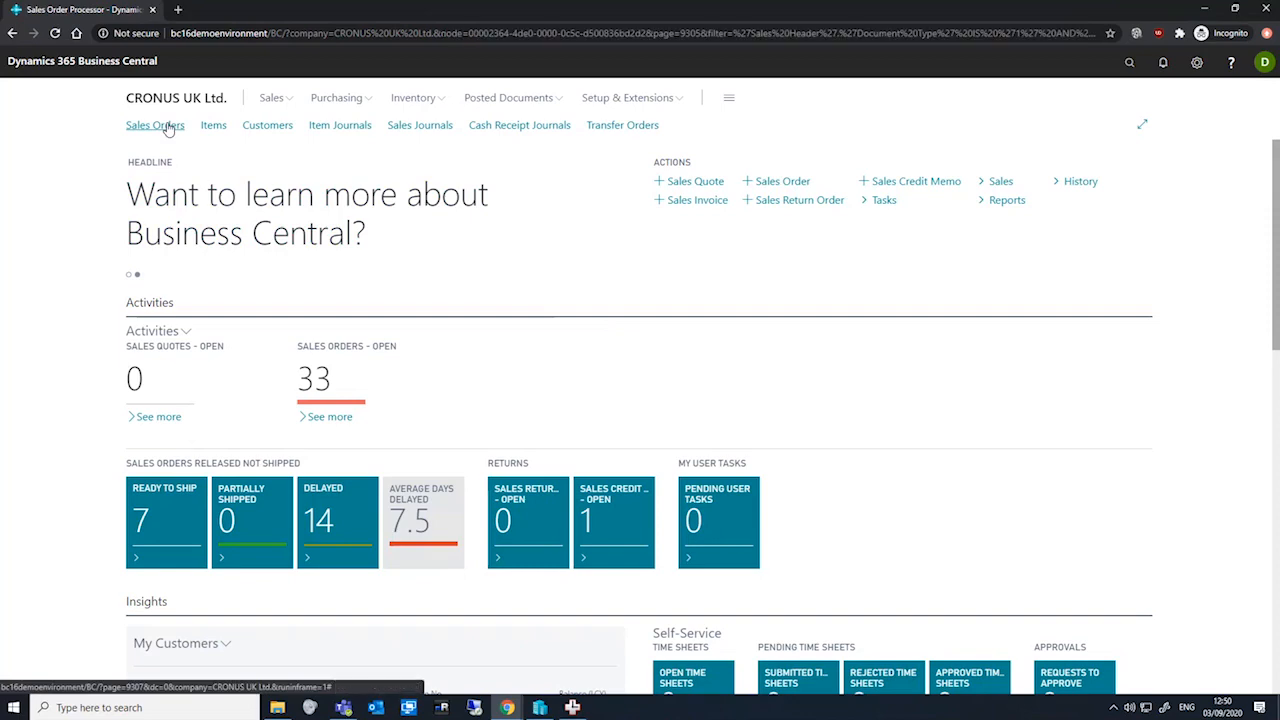
left_click(279, 125)
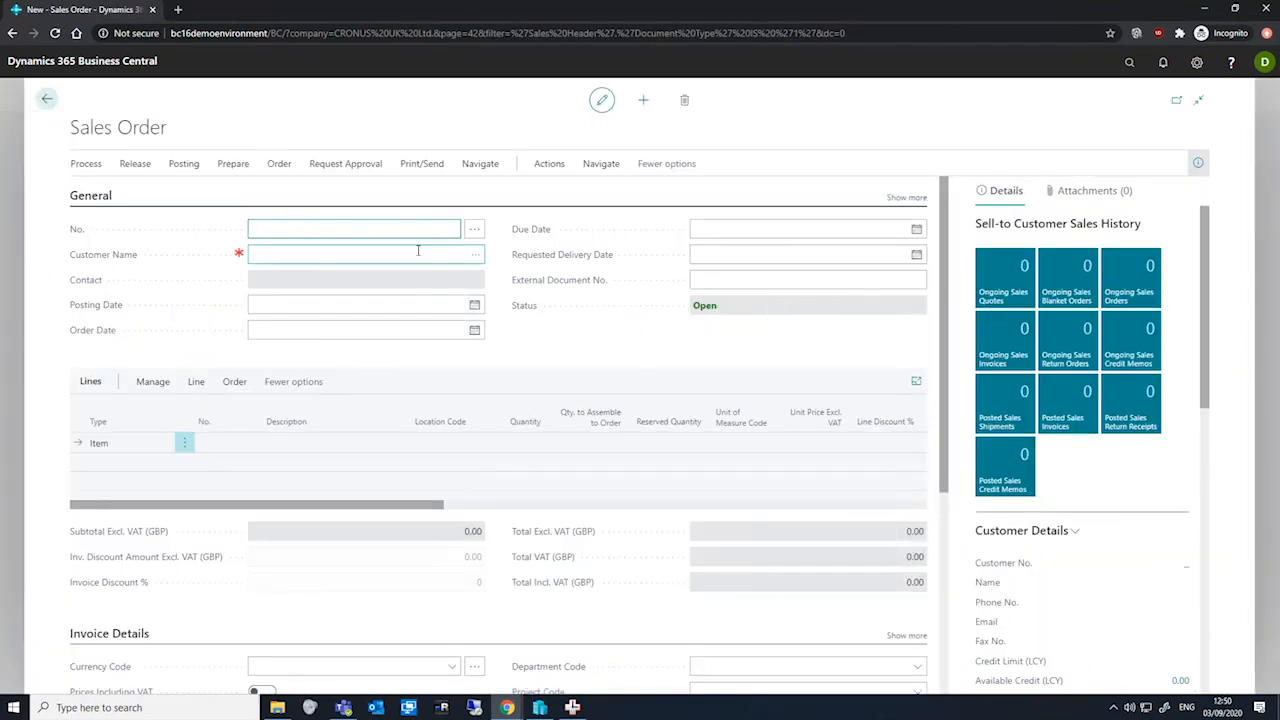
left_click(475, 254)
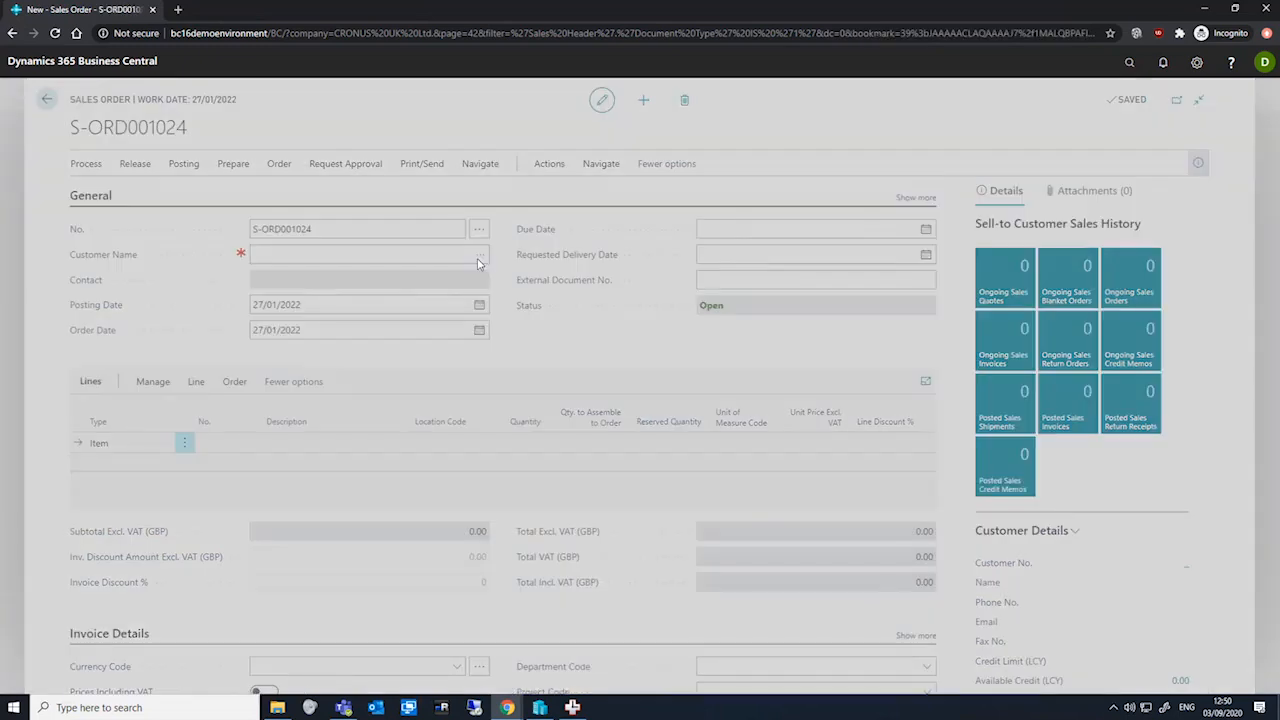
scroll(452, 437, "down", 10)
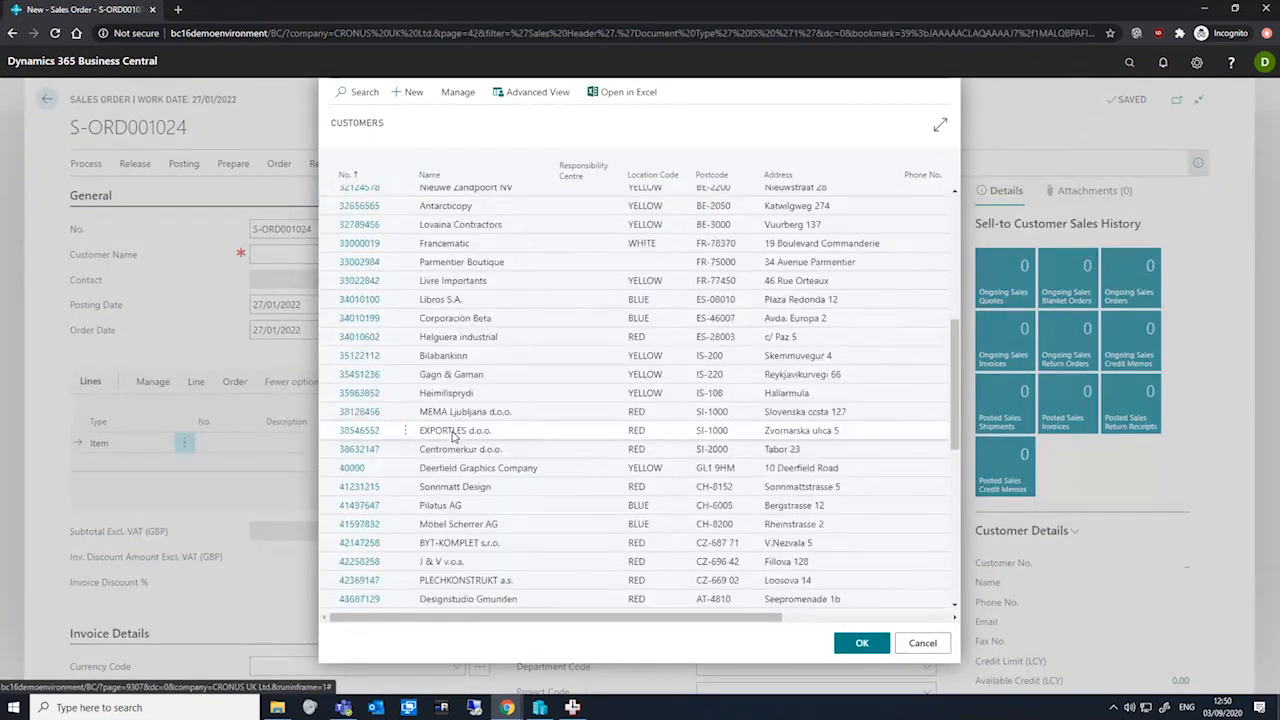
scroll(452, 437, "down", 3)
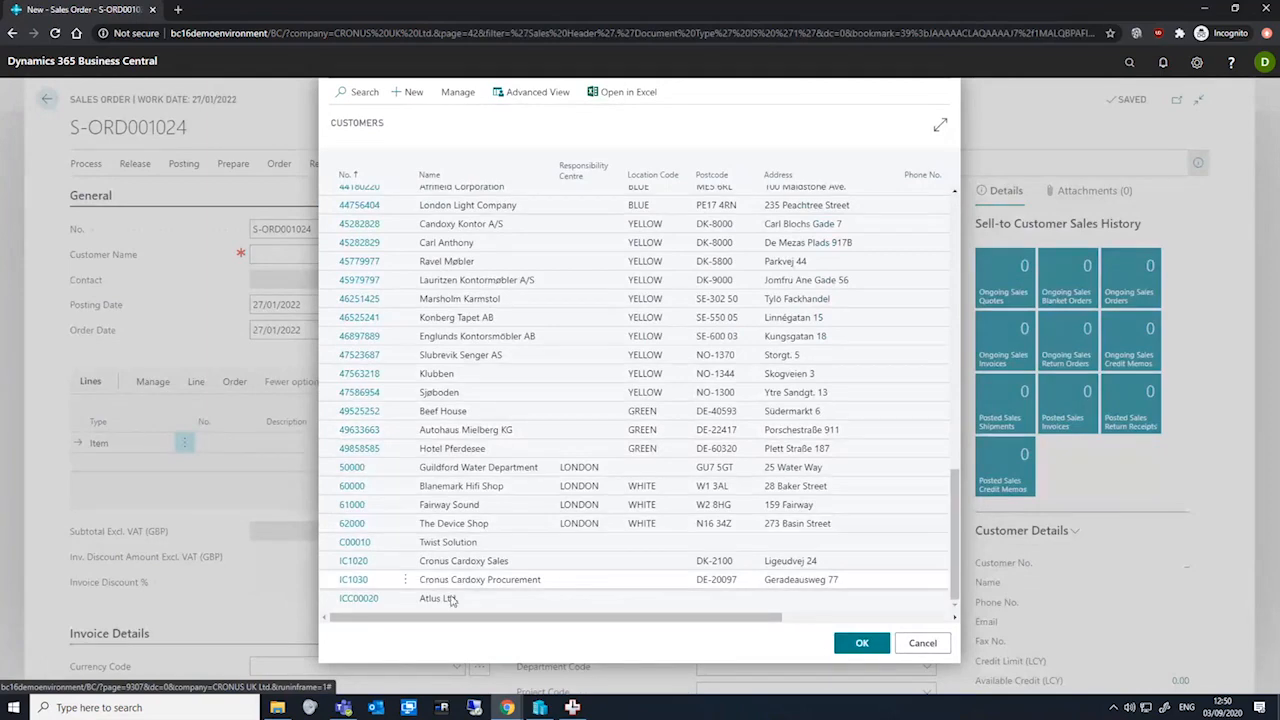
left_click(358, 600)
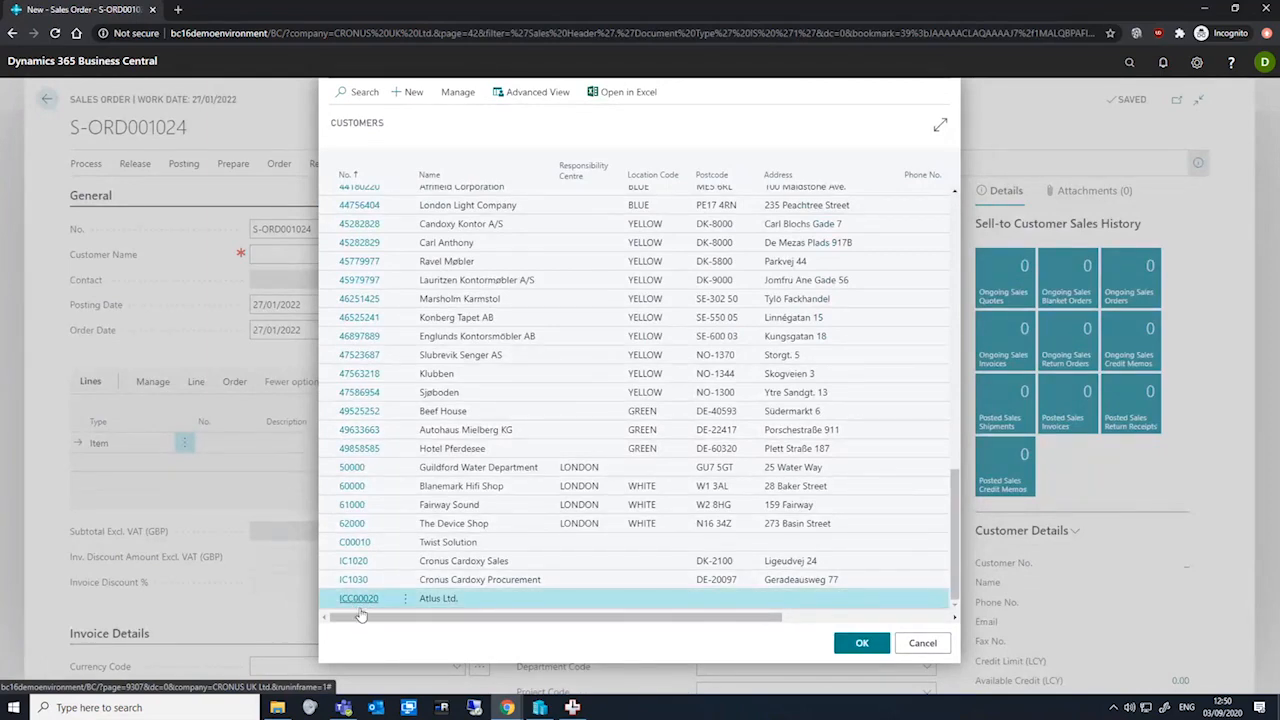
left_click(358, 599)
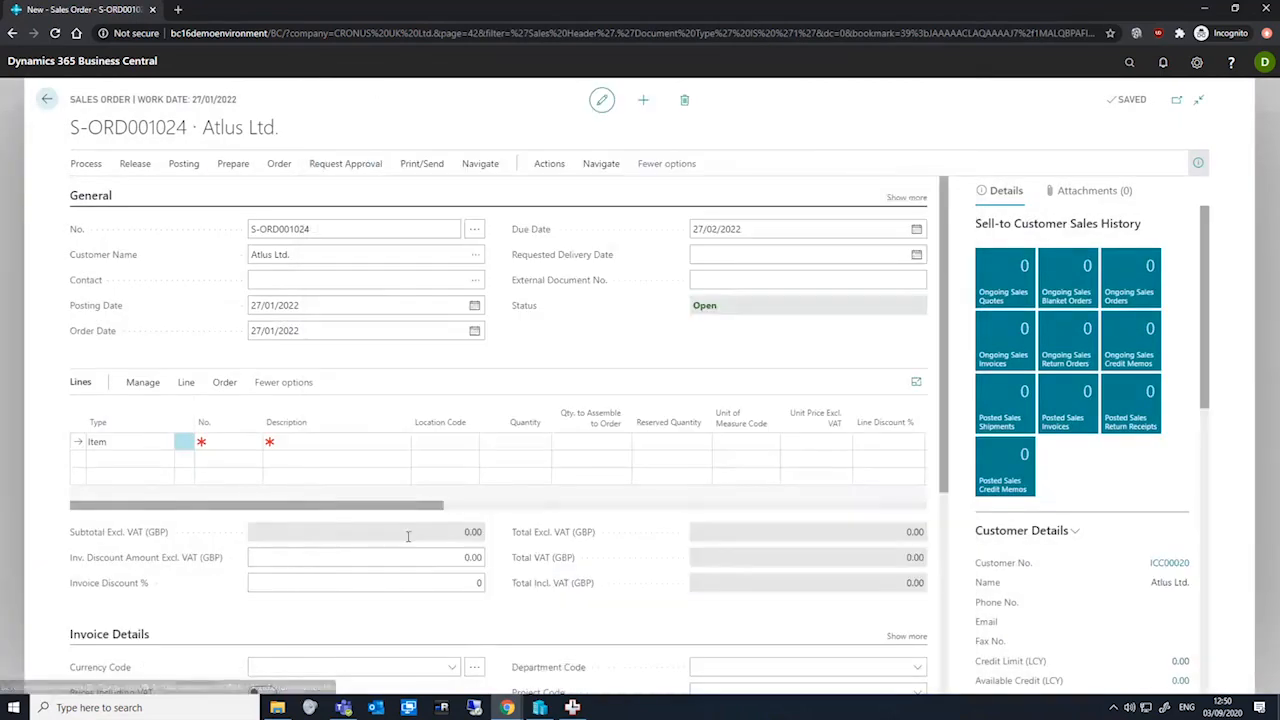
Open the Atlus Ltd. customer card and view the full list of IC partner codes
left_click(477, 256)
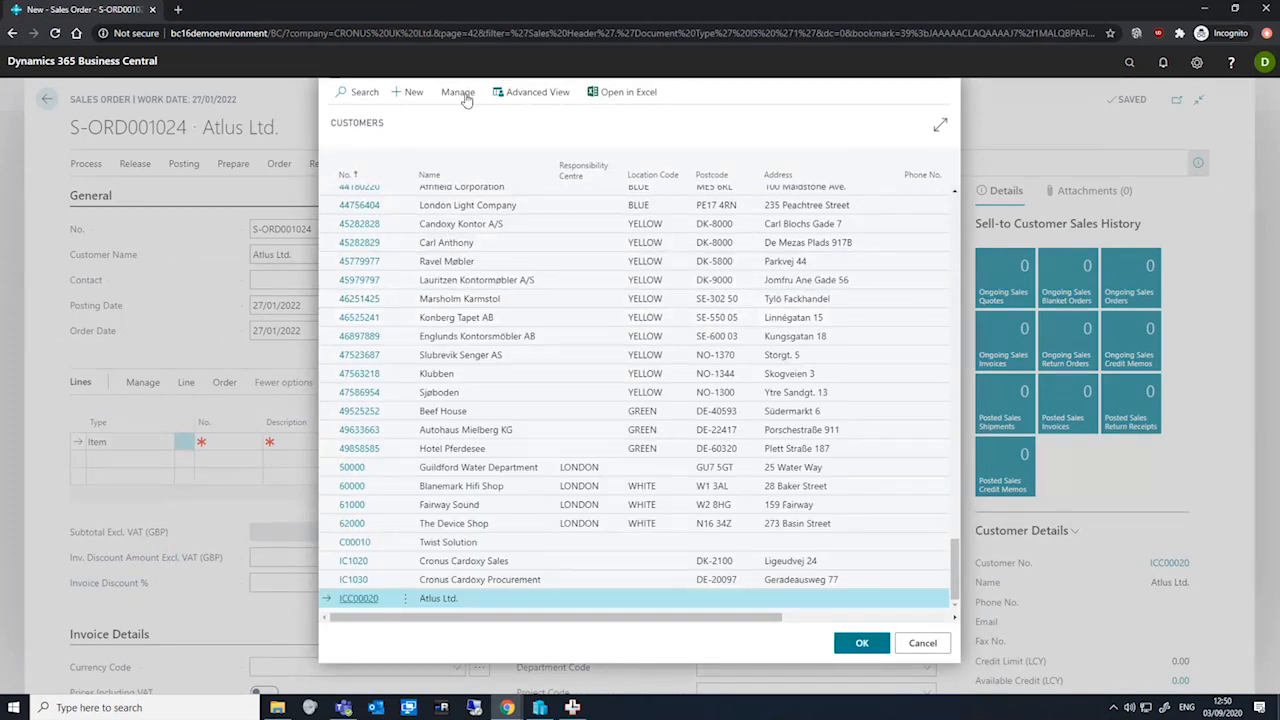
left_click(463, 95)
left_click(360, 121)
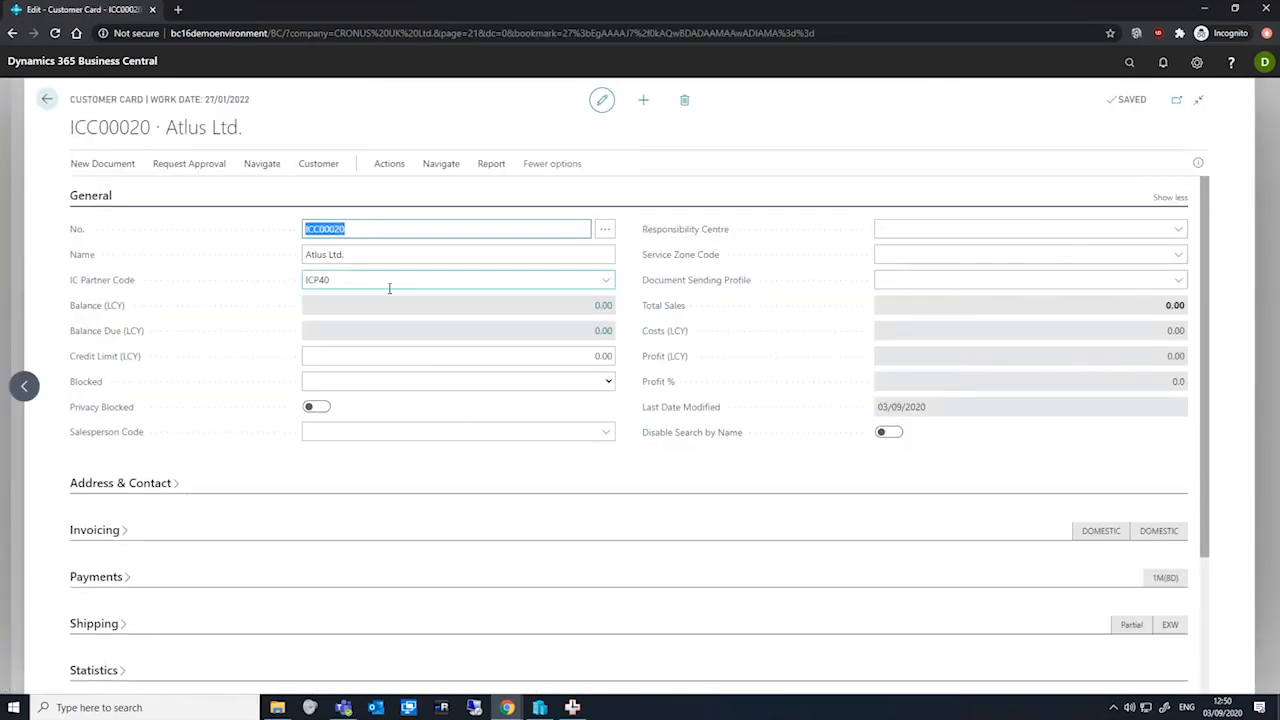
left_click(389, 286)
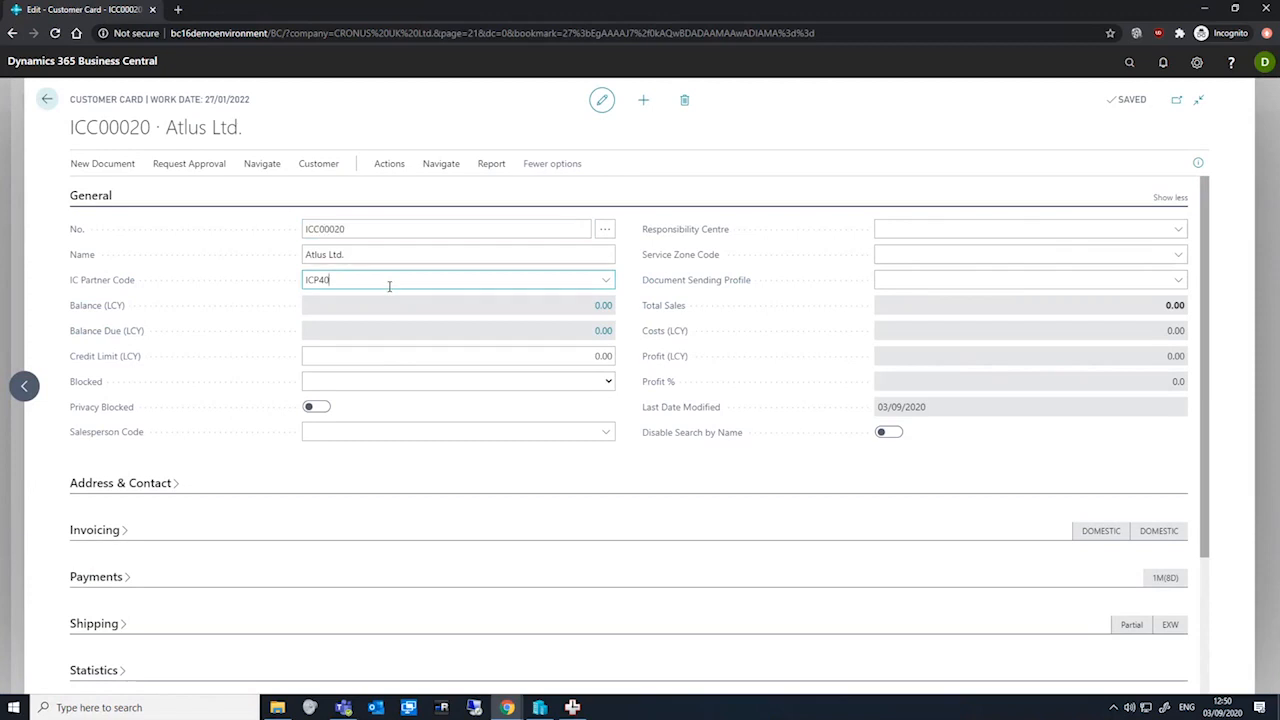
left_click(609, 285)
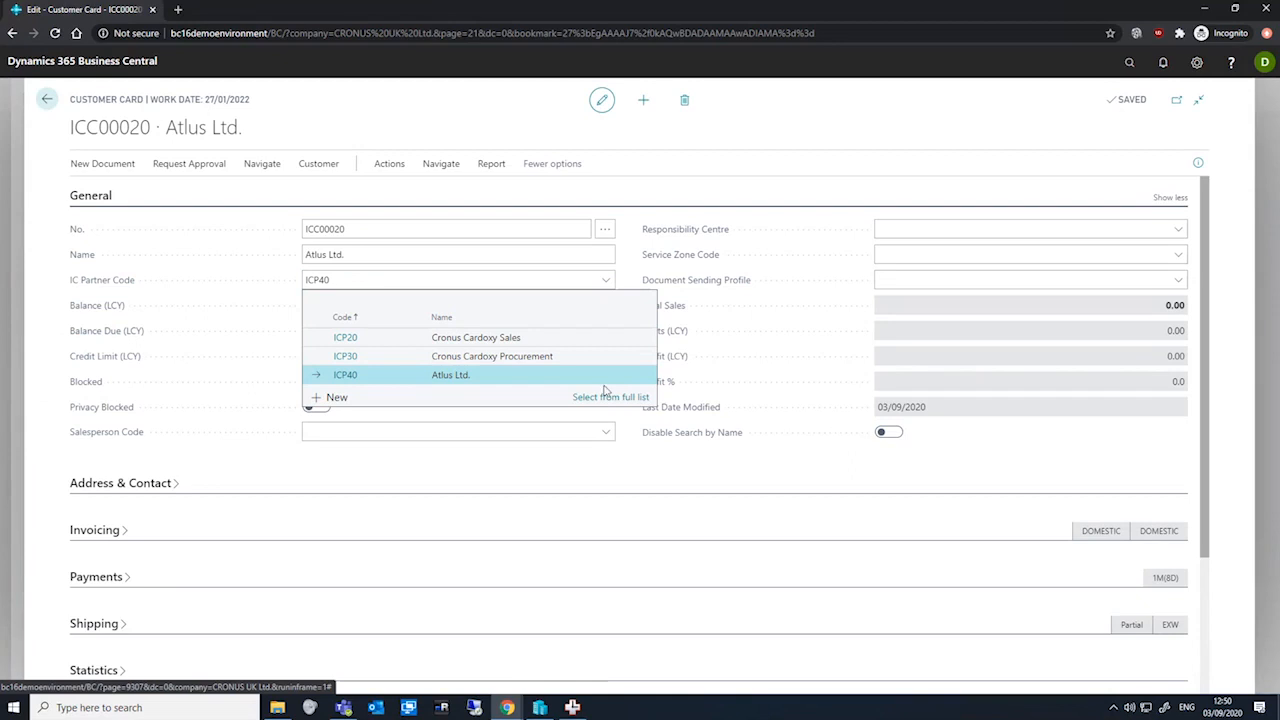
left_click(607, 398)
Open the ICP40 intercompany partner card, review its sales and purchase transaction settings, and return to the sales order
left_click(458, 92)
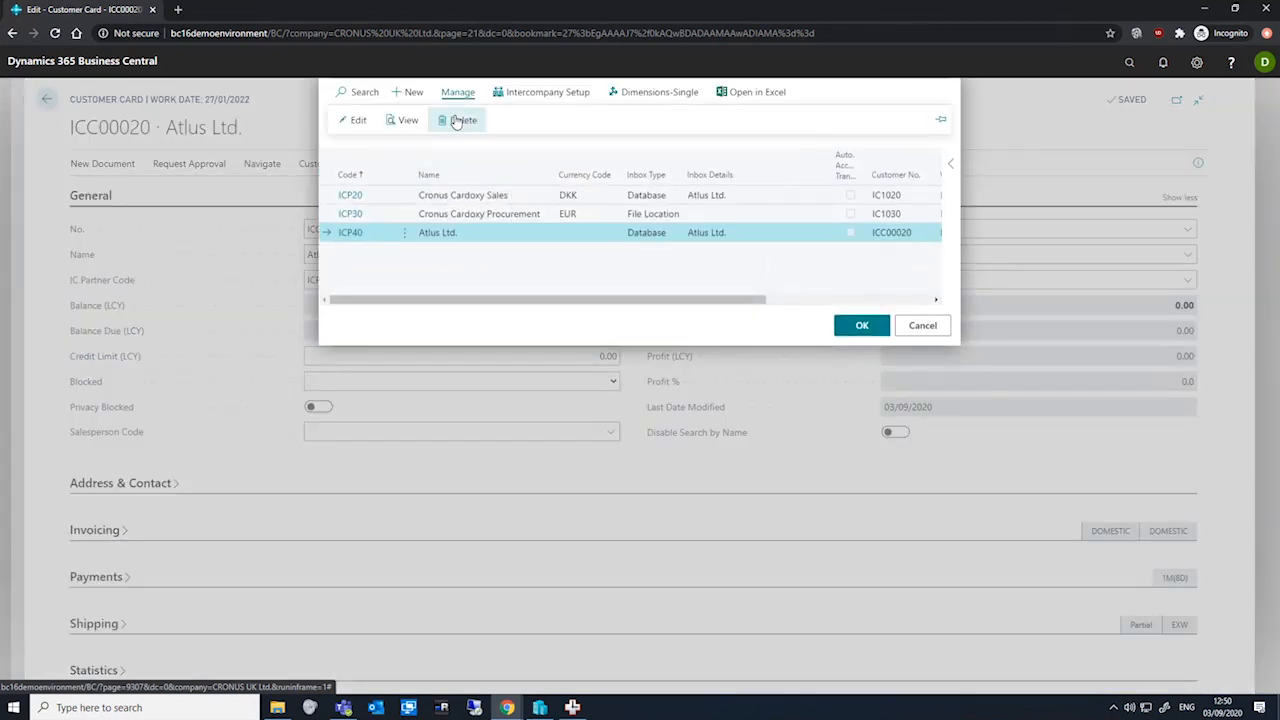
left_click(352, 122)
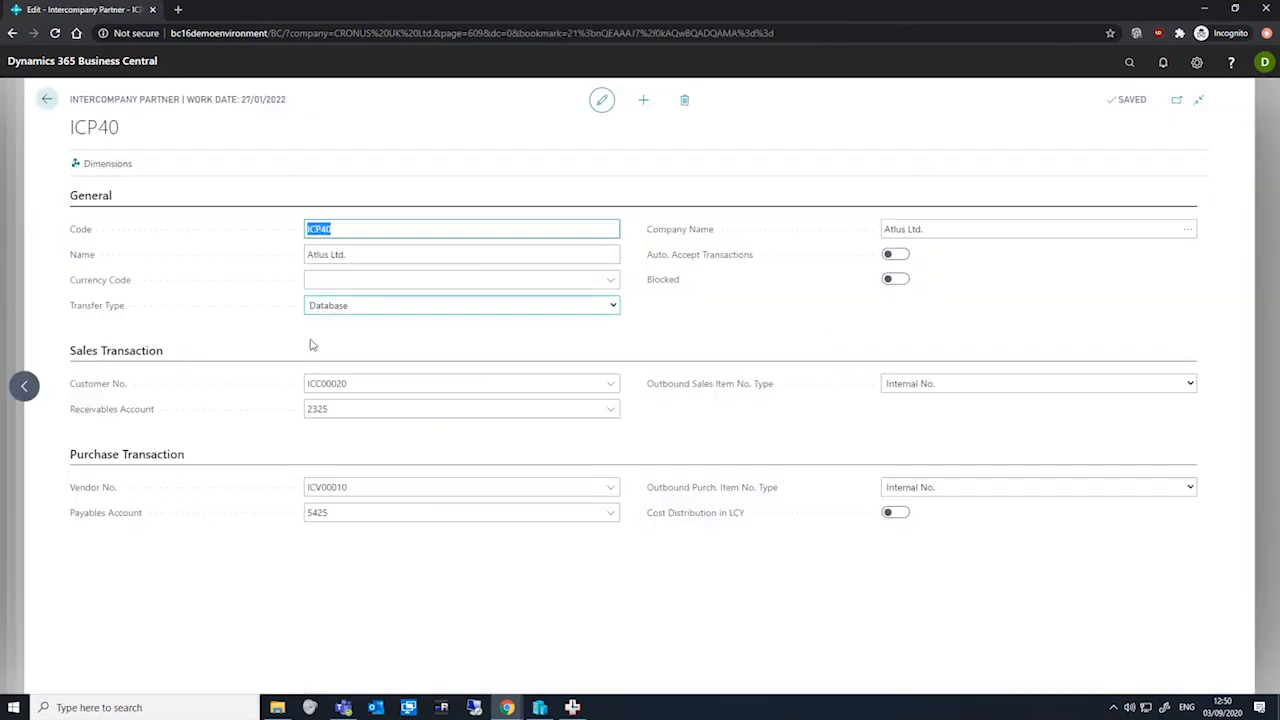
left_click(345, 380)
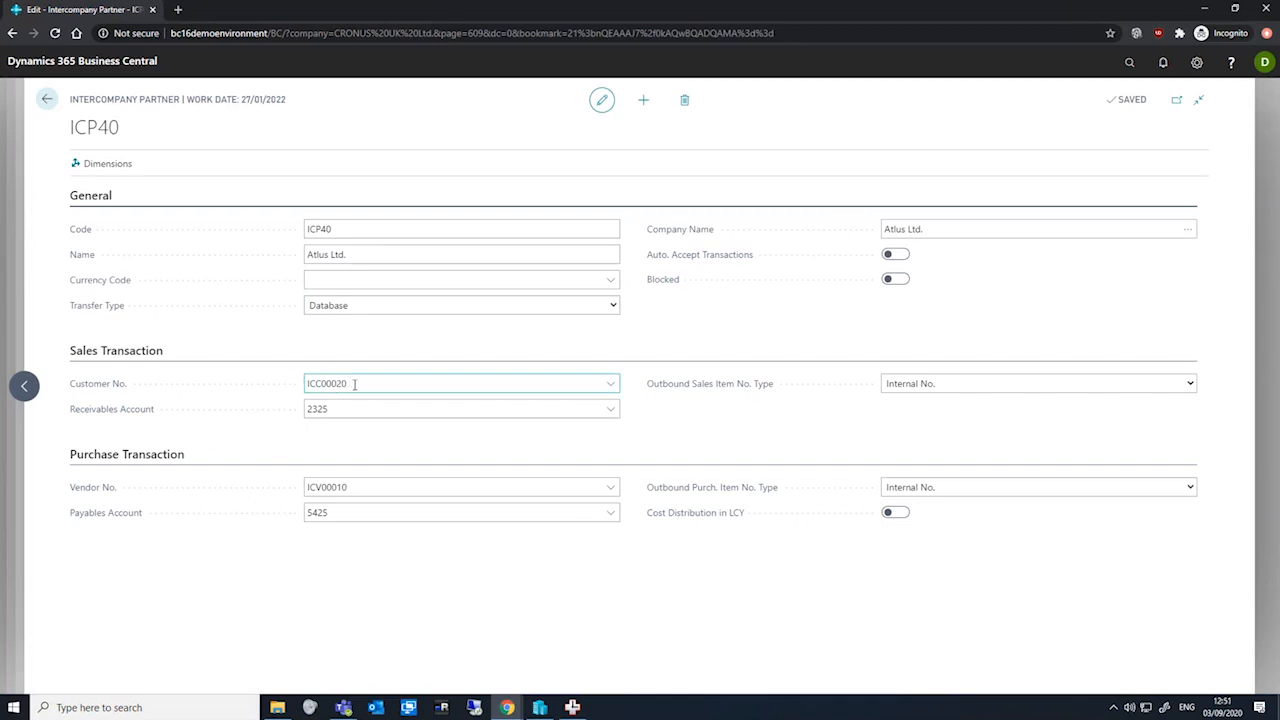
double_click(349, 382)
double_click(381, 488)
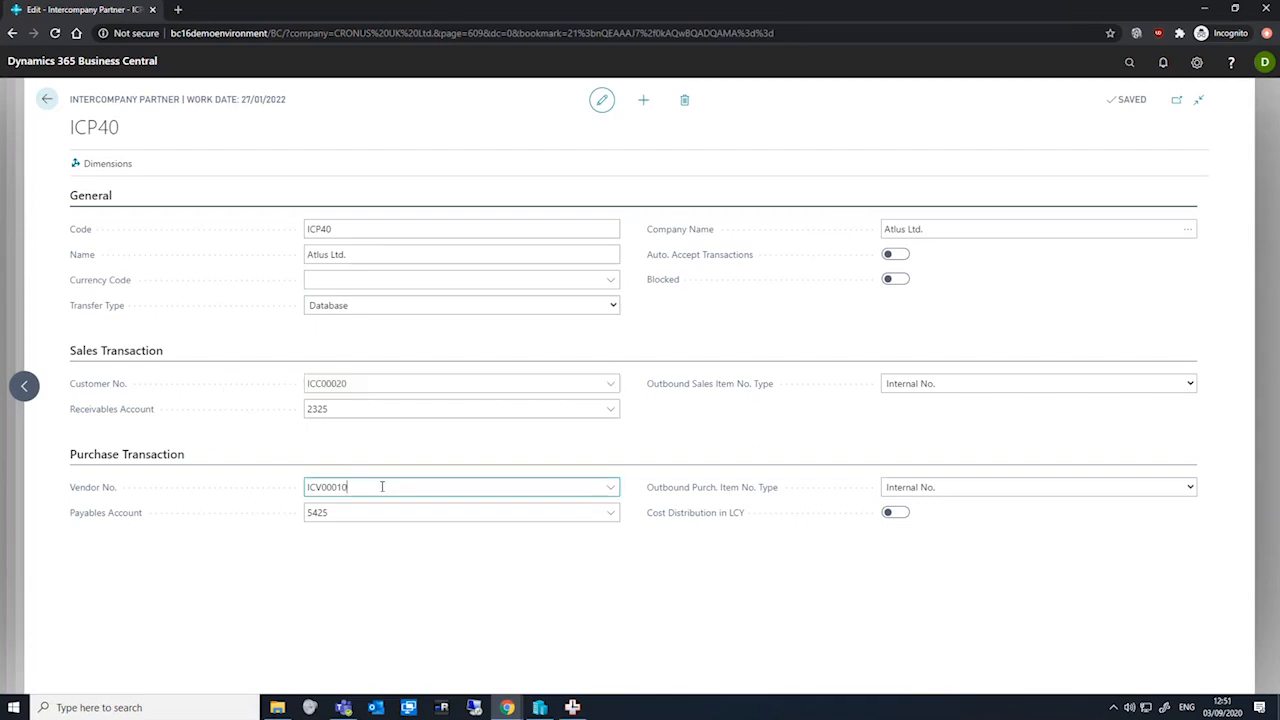
left_click(390, 384)
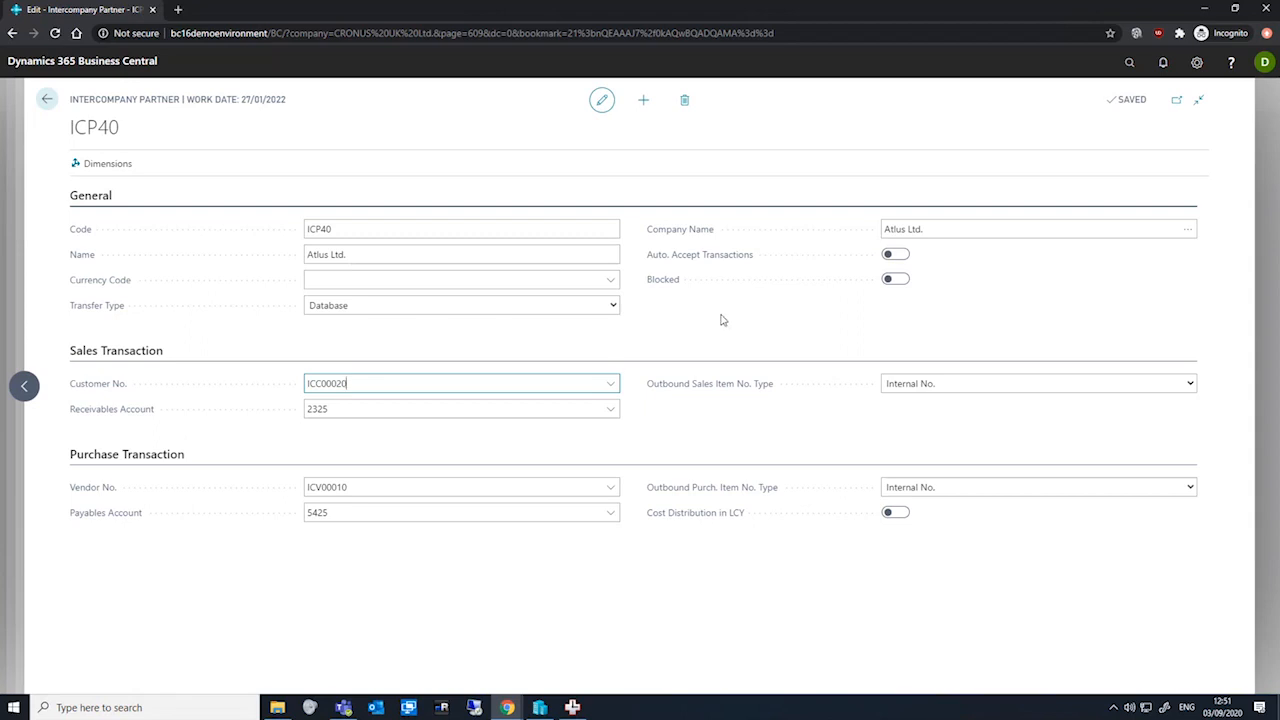
left_click(962, 228)
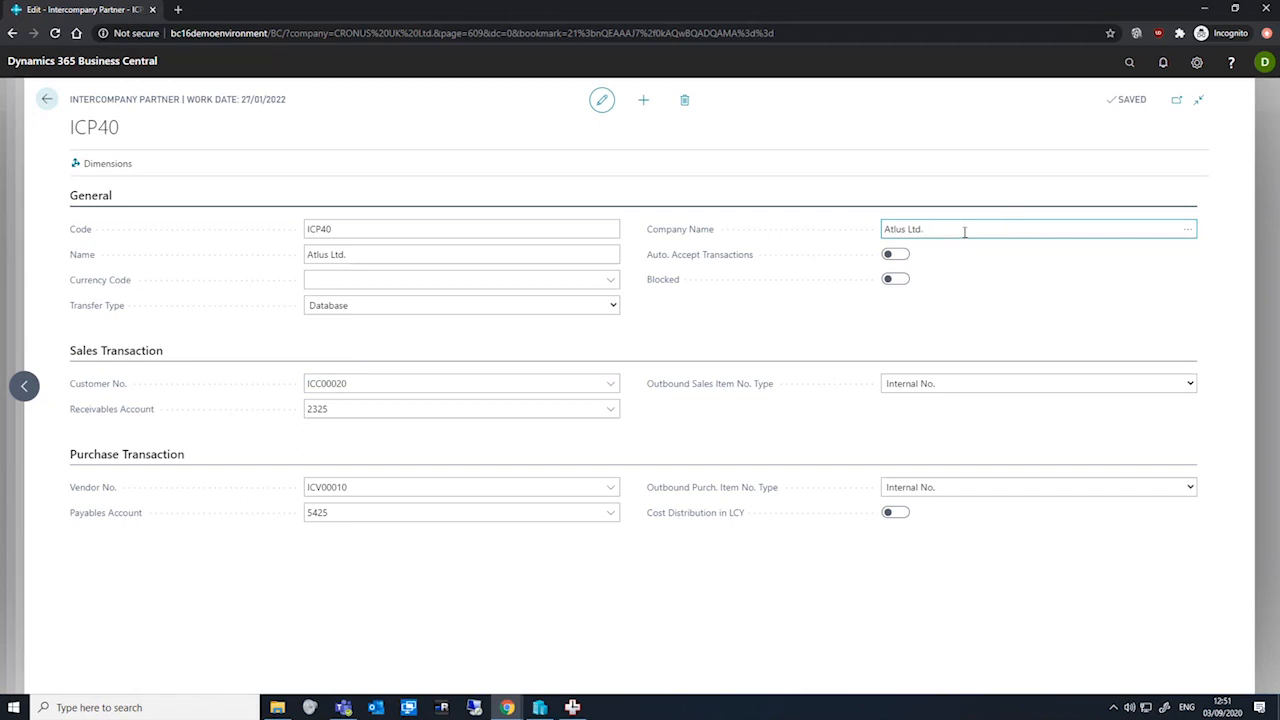
left_click(47, 99)
key("Return")
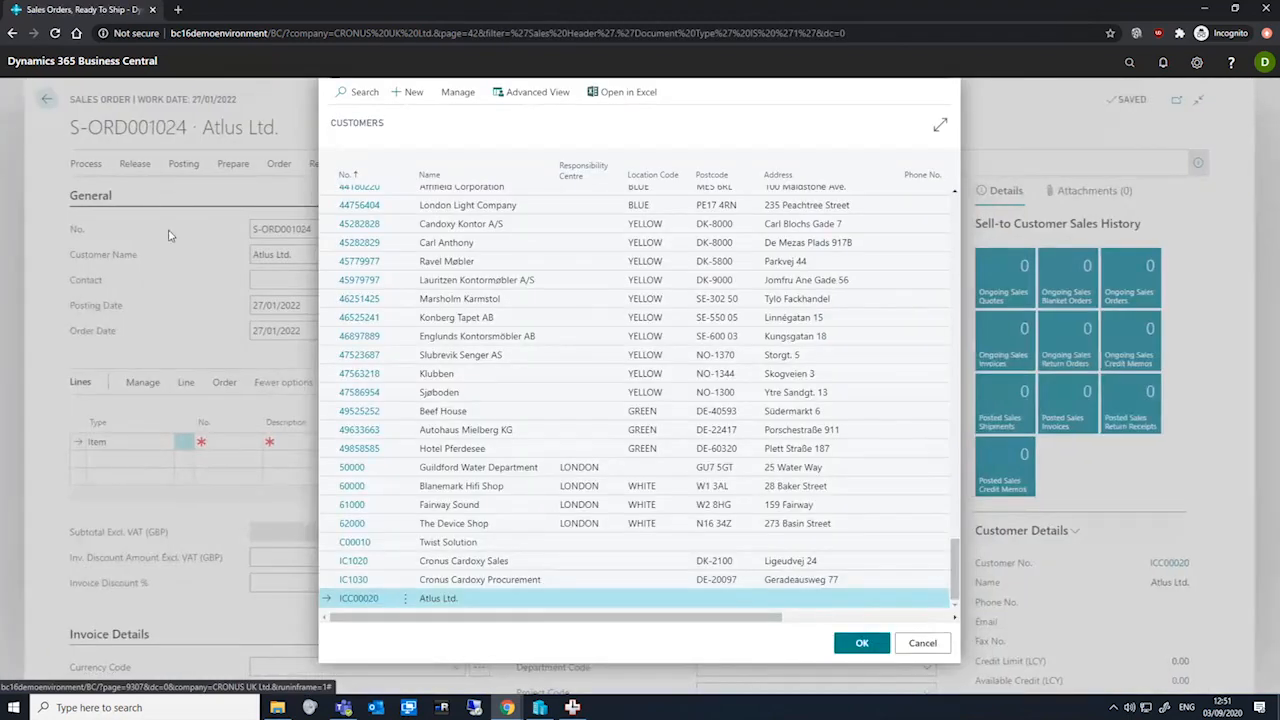
key("Return")
Add an order line for item 1900-S with location BLUE and quantity 3
left_click(242, 442)
scroll(265, 535, "down", 10)
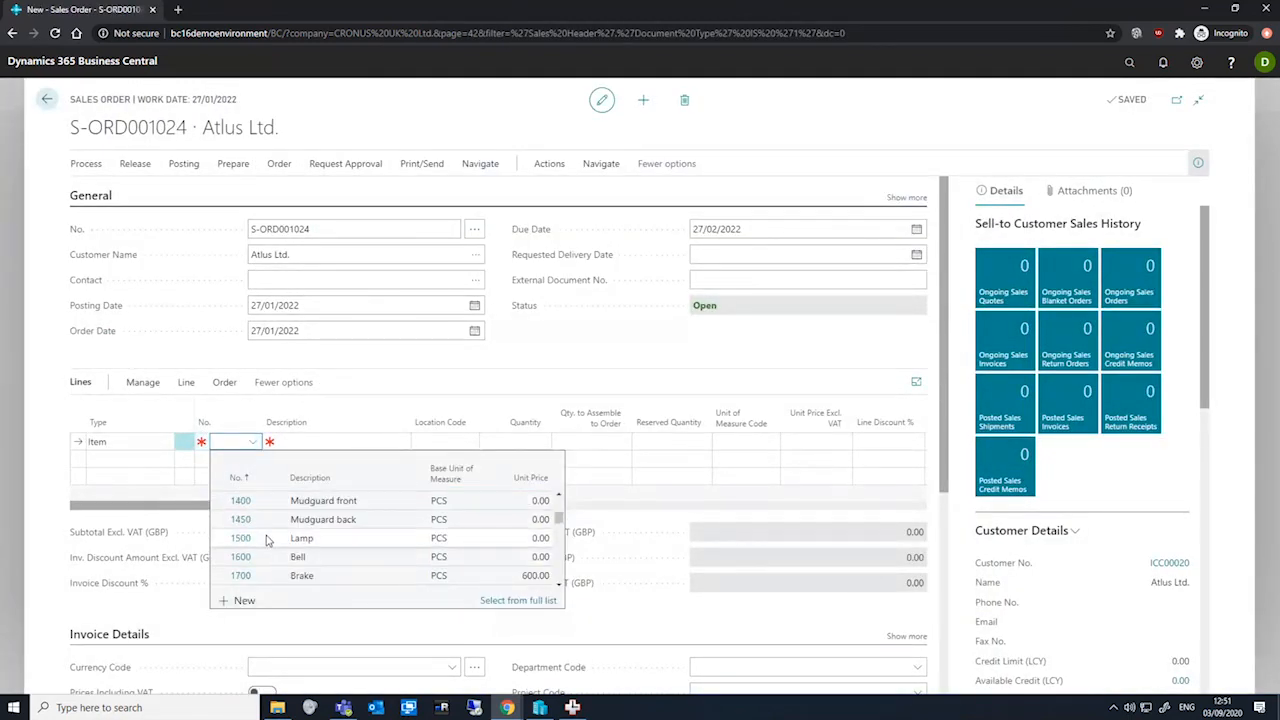
scroll(265, 535, "up", 2)
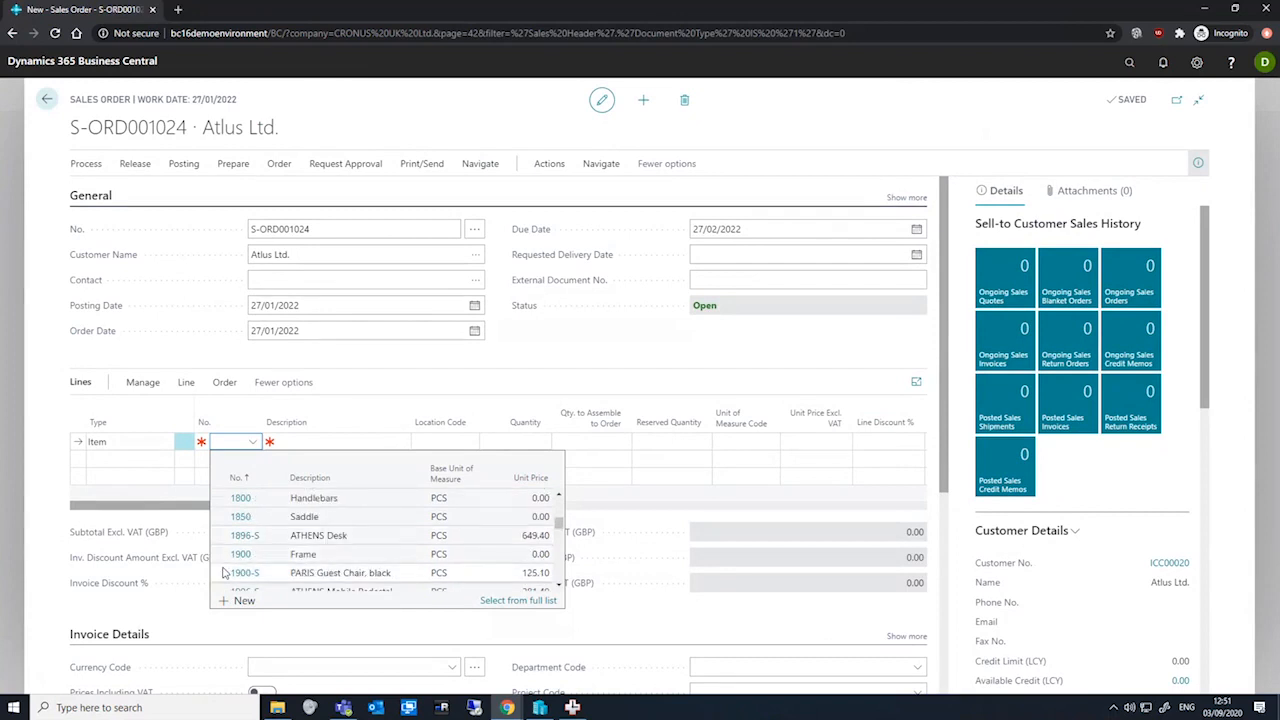
left_click(228, 578)
left_click(446, 441)
type("blu")
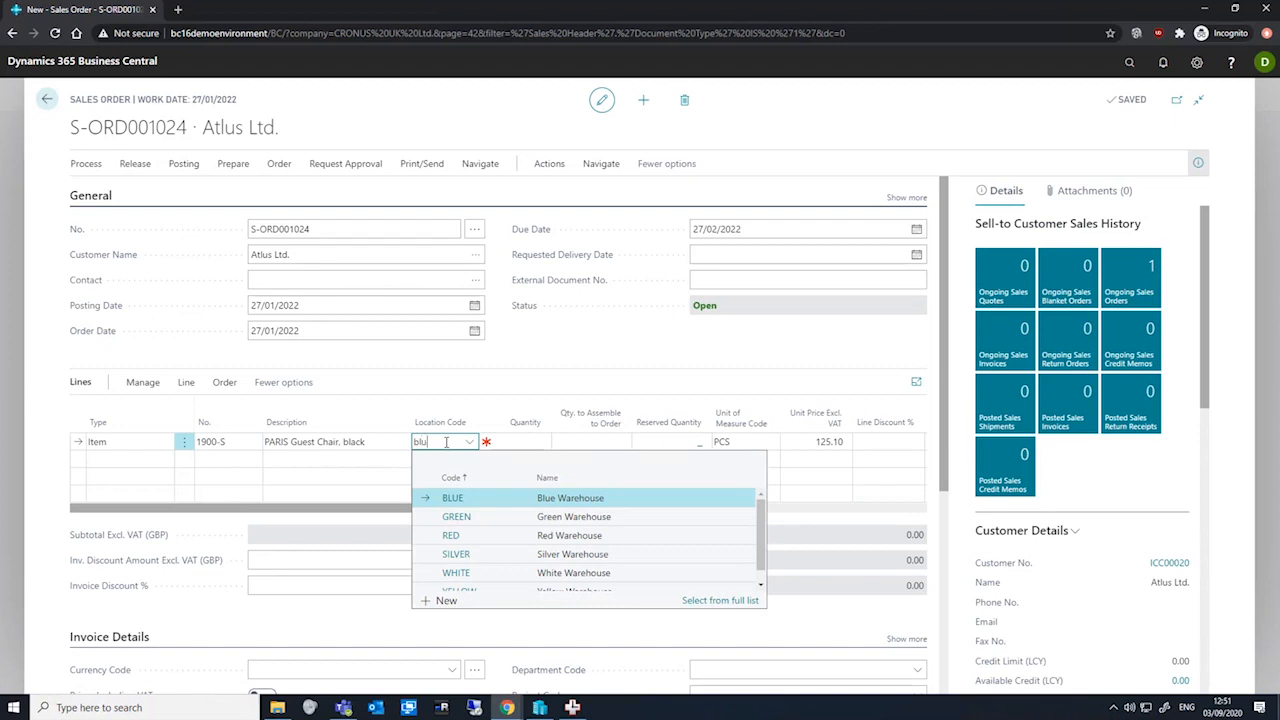
key("Tab")
type("3")
key("Tab")
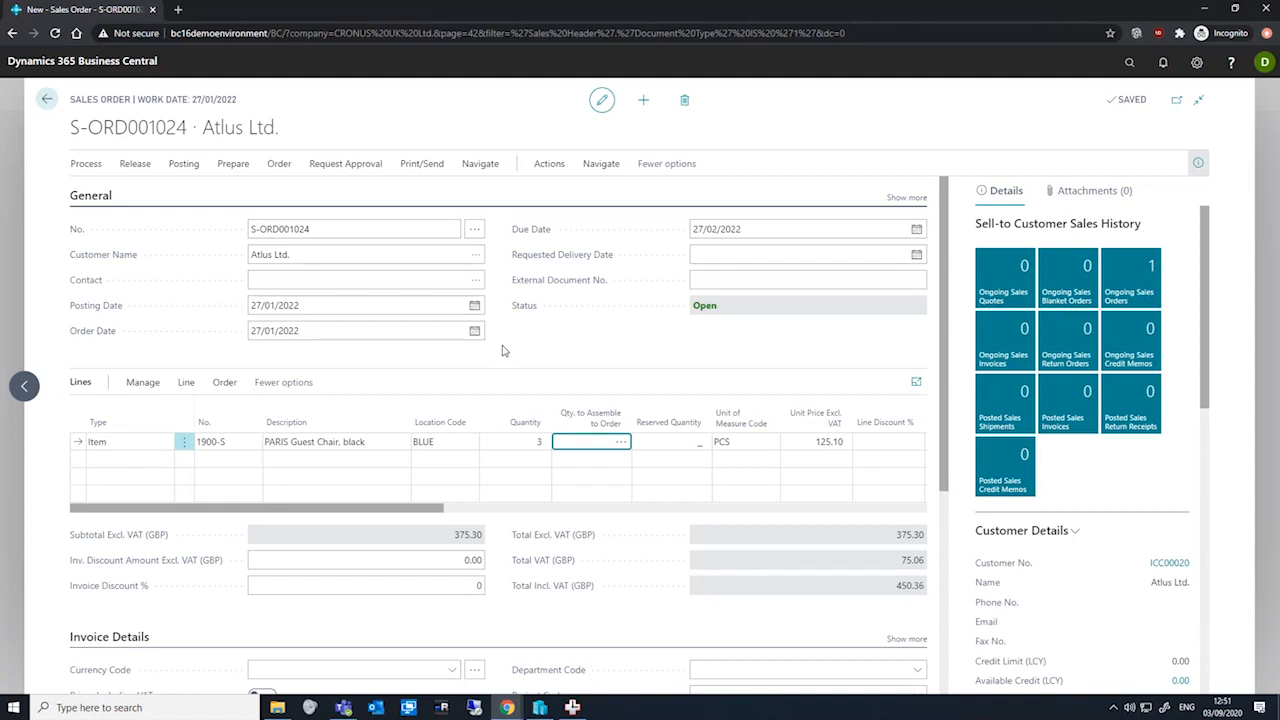
Send the order to the intercompany partner as an IC sales order
left_click(522, 194)
left_click(548, 167)
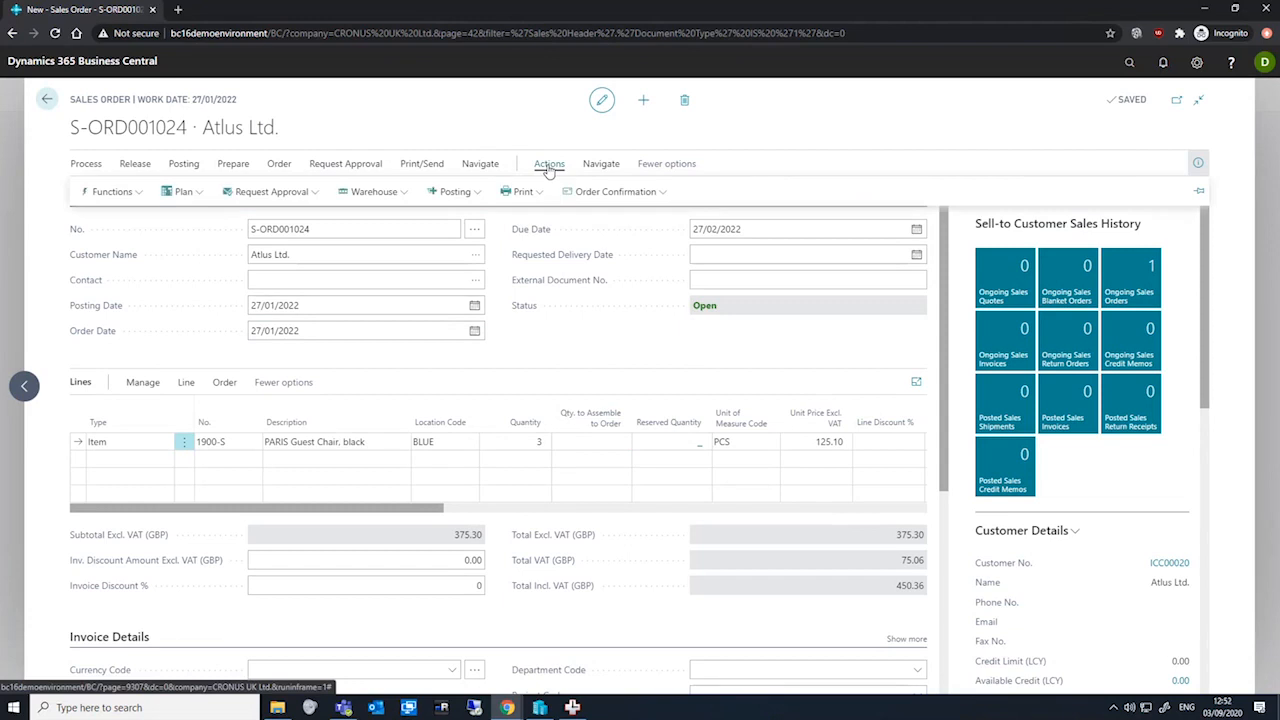
left_click(108, 191)
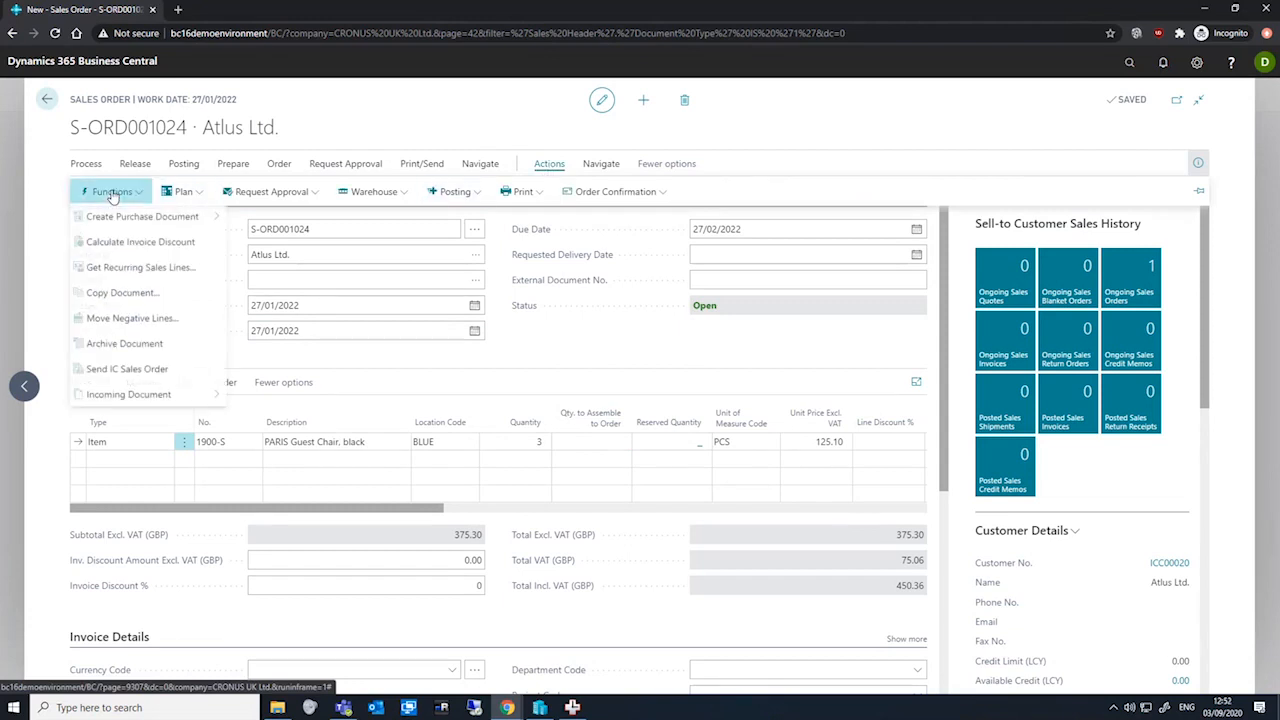
left_click(124, 370)
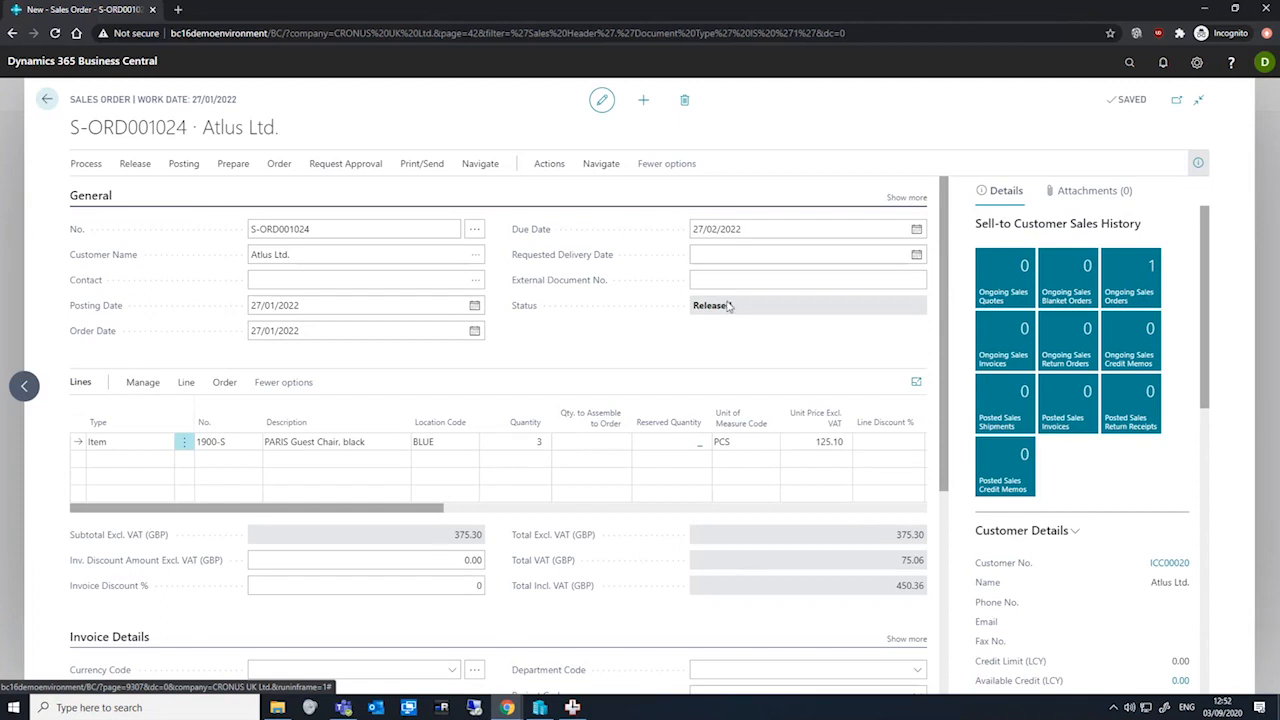
Open the intercompany outbox transactions and send the order's transaction to the IC partner
left_click(1129, 62)
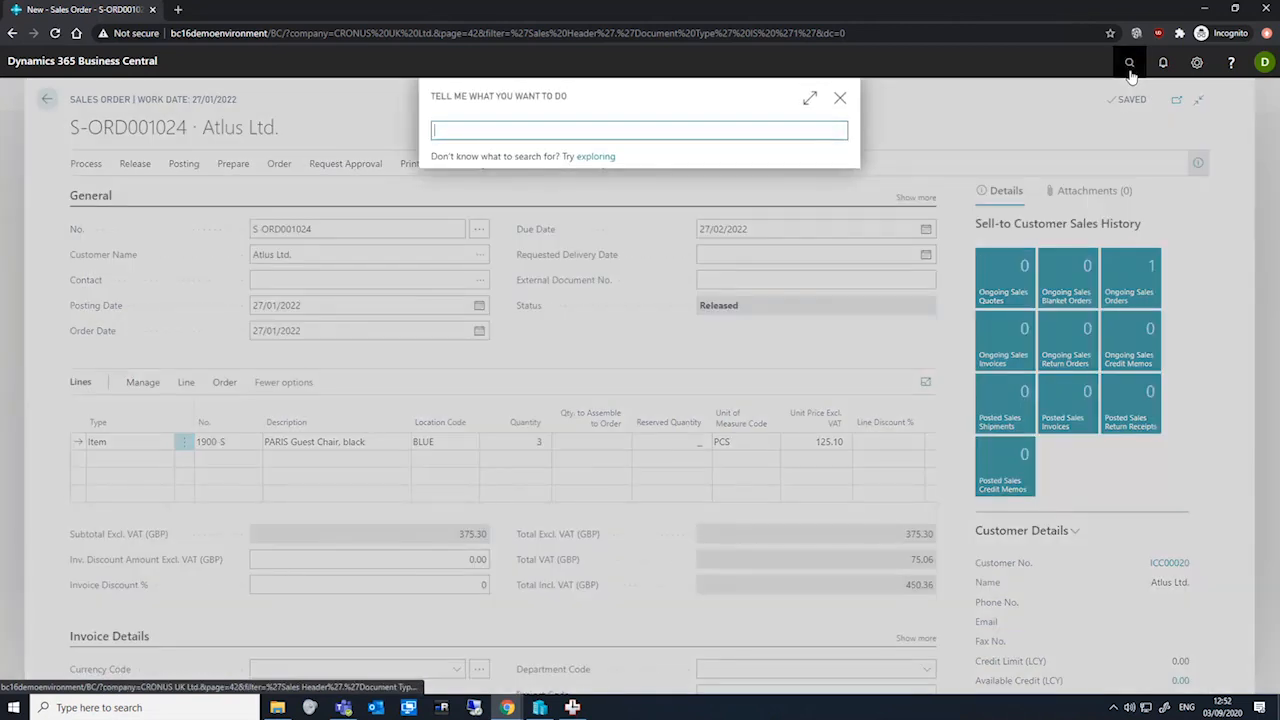
type("ic outbo")
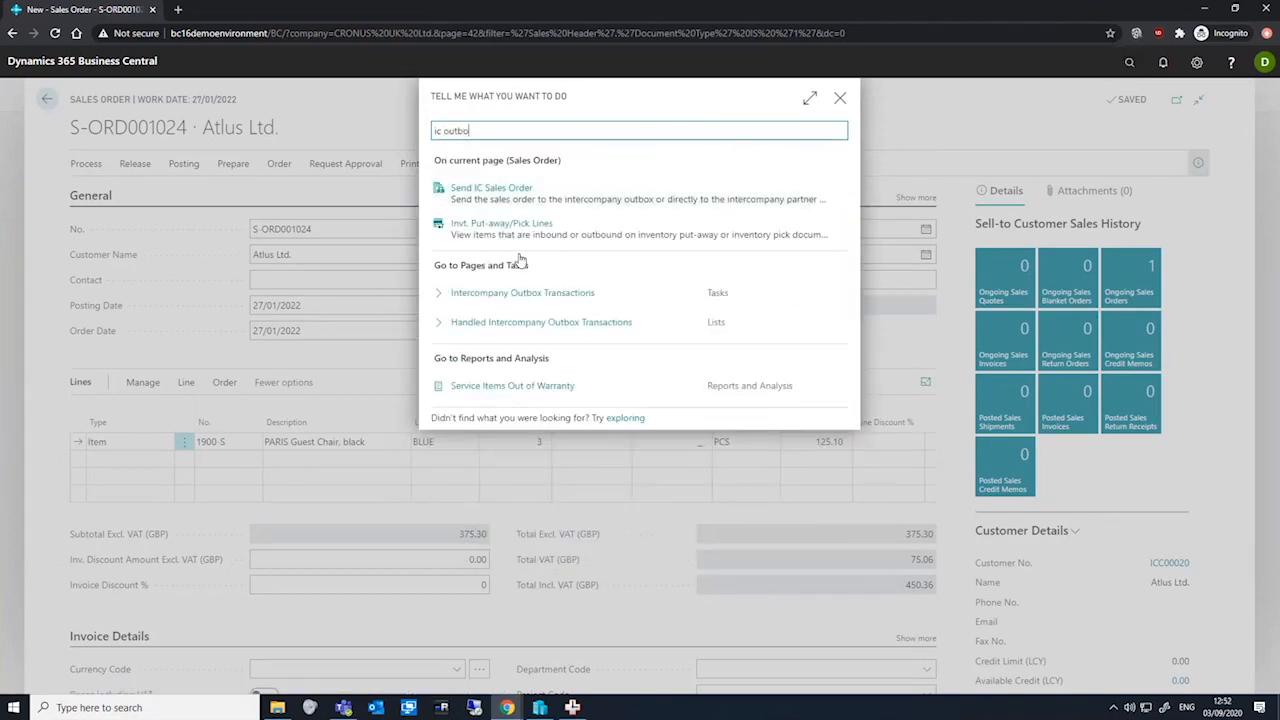
left_click(515, 292)
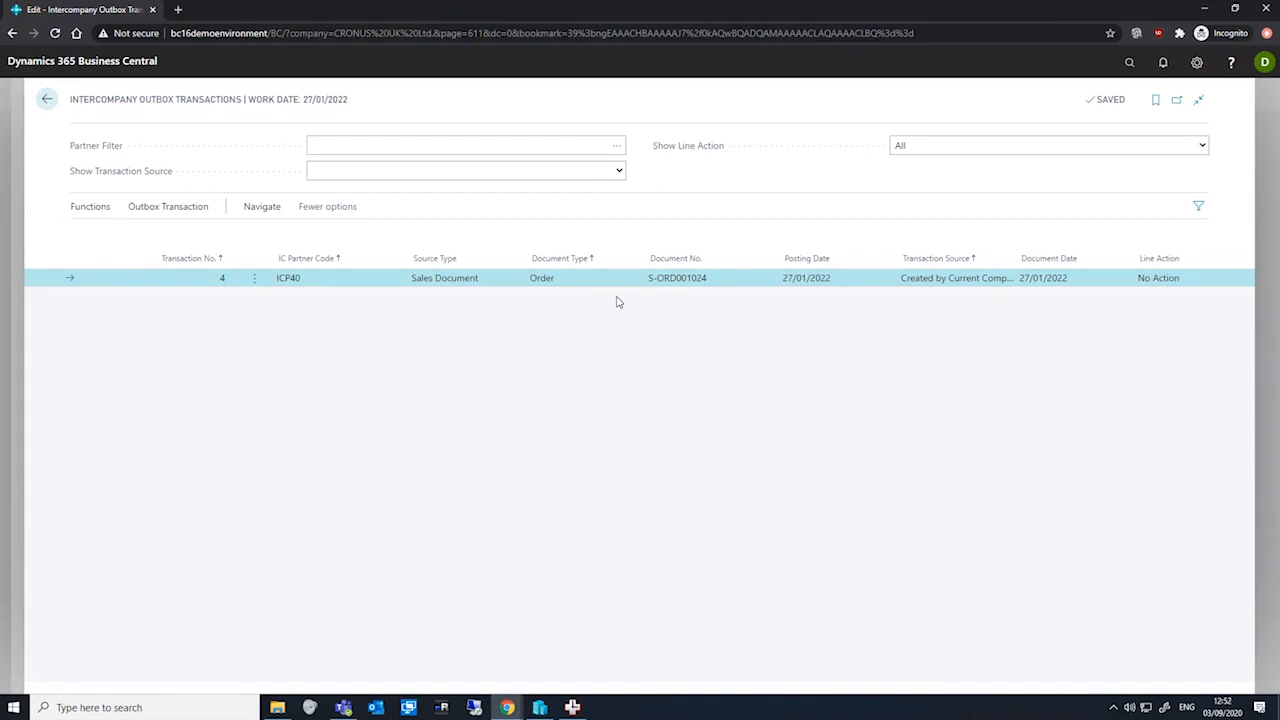
left_click(88, 210)
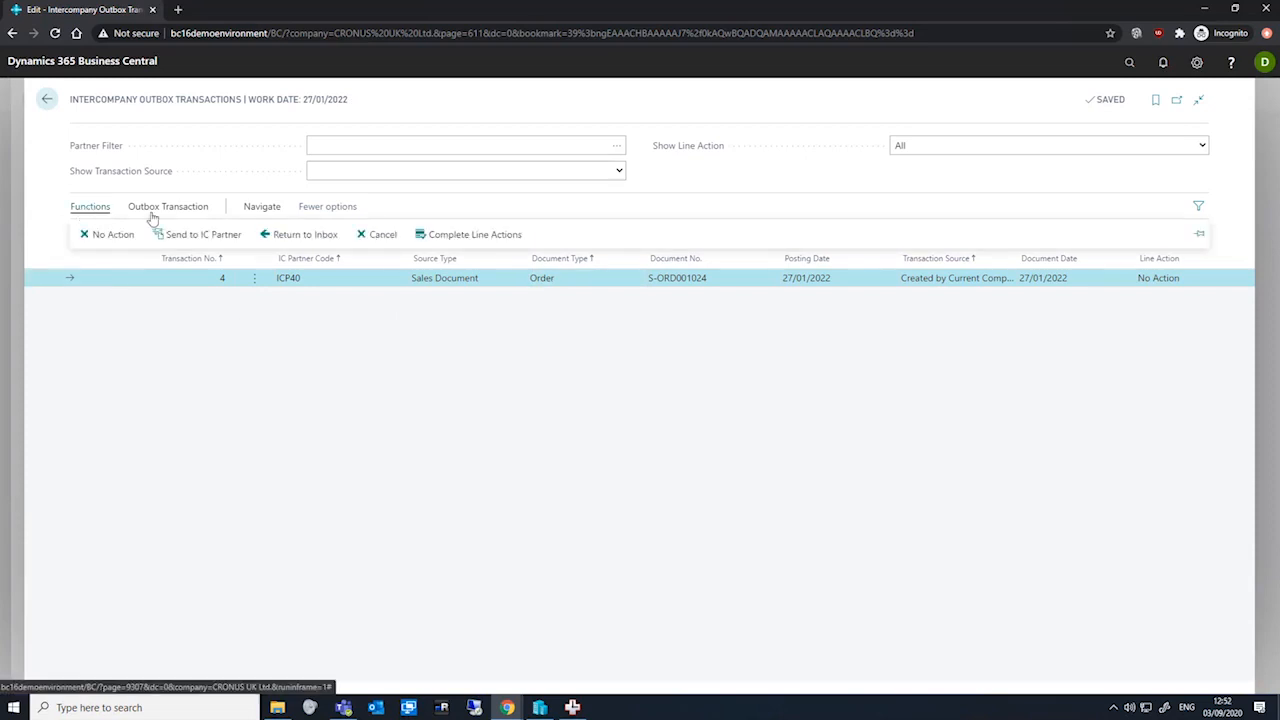
left_click(171, 244)
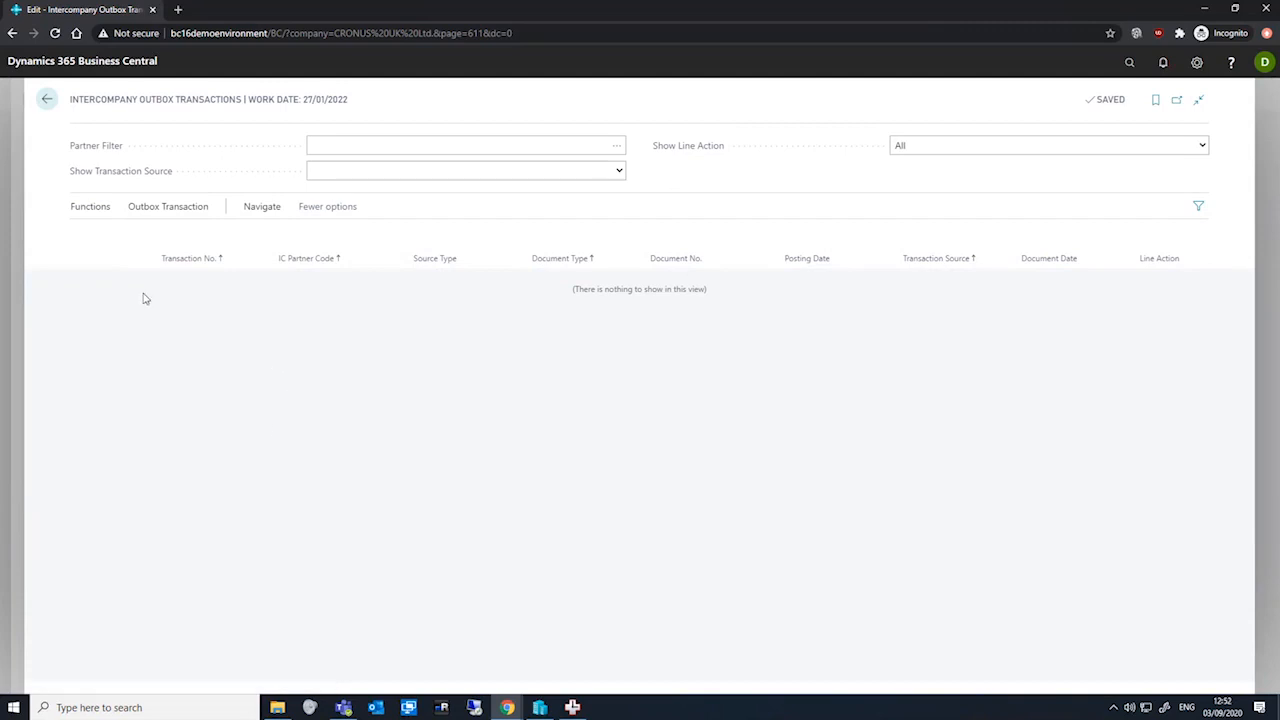
Return to the sales order and switch the working company to Atlus Ltd. in My Settings
left_click(48, 99)
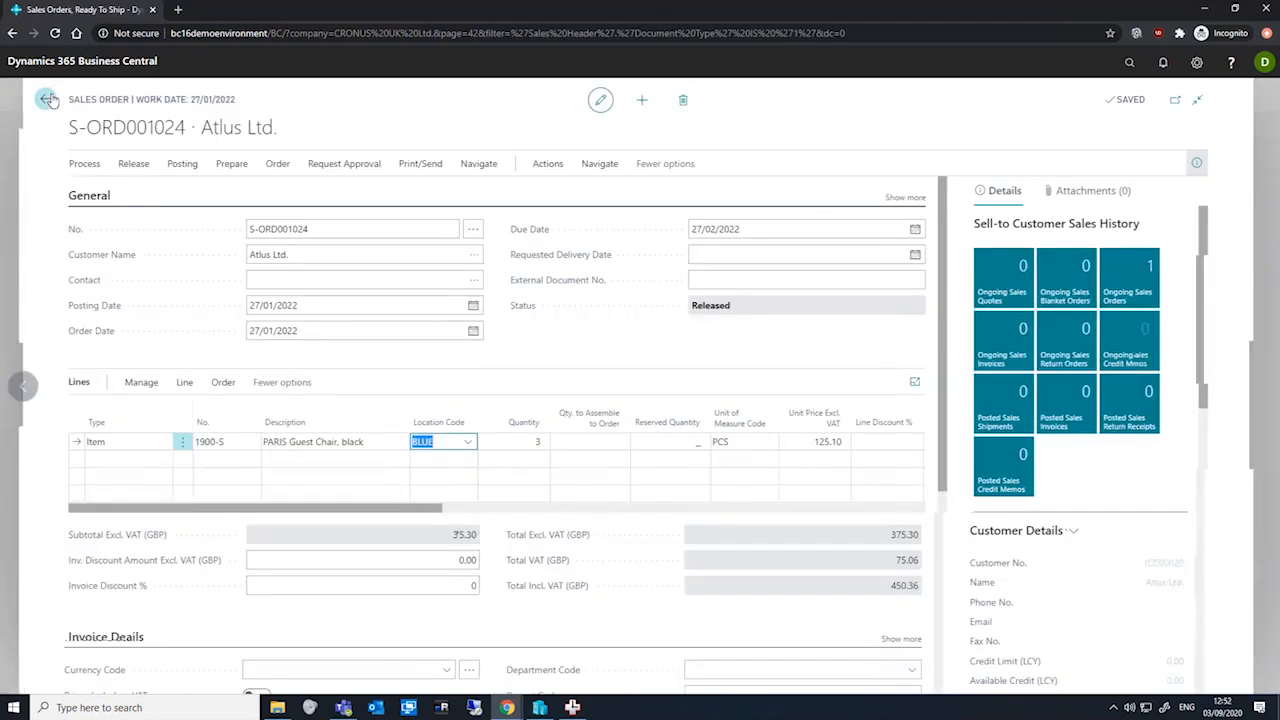
left_click(1197, 62)
left_click(1116, 140)
left_click(784, 168)
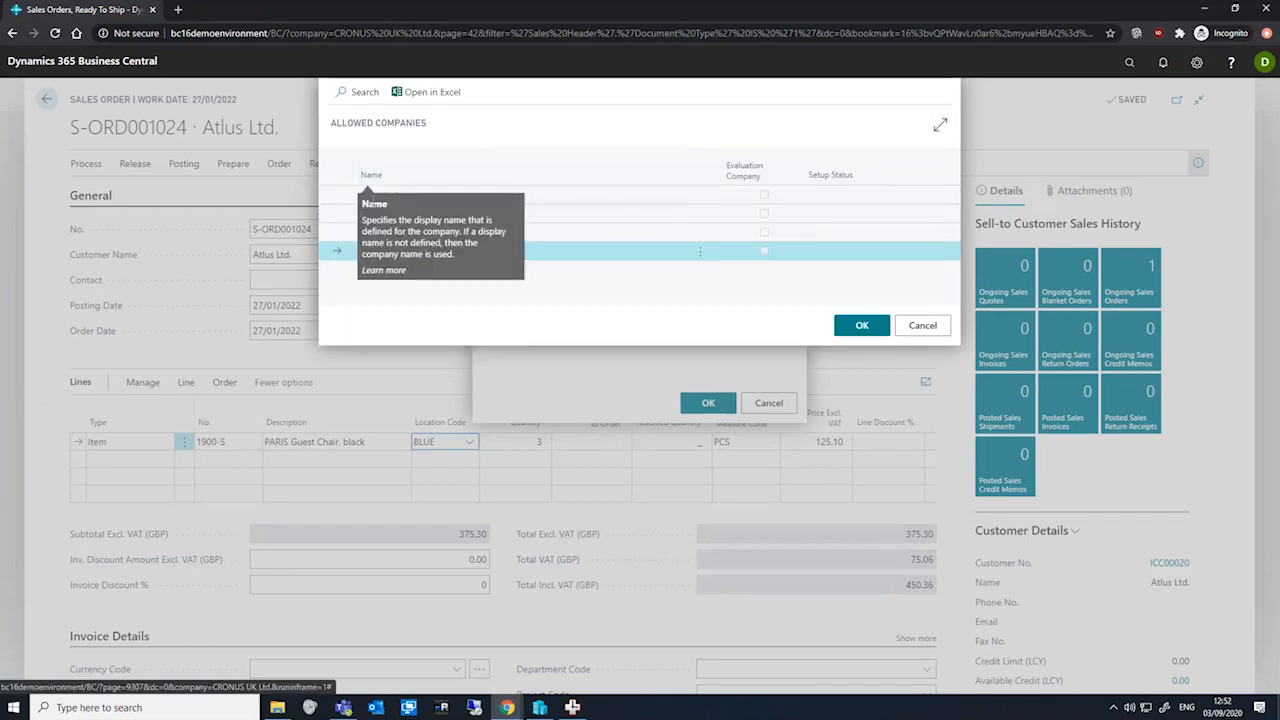
left_click(381, 197)
left_click(708, 403)
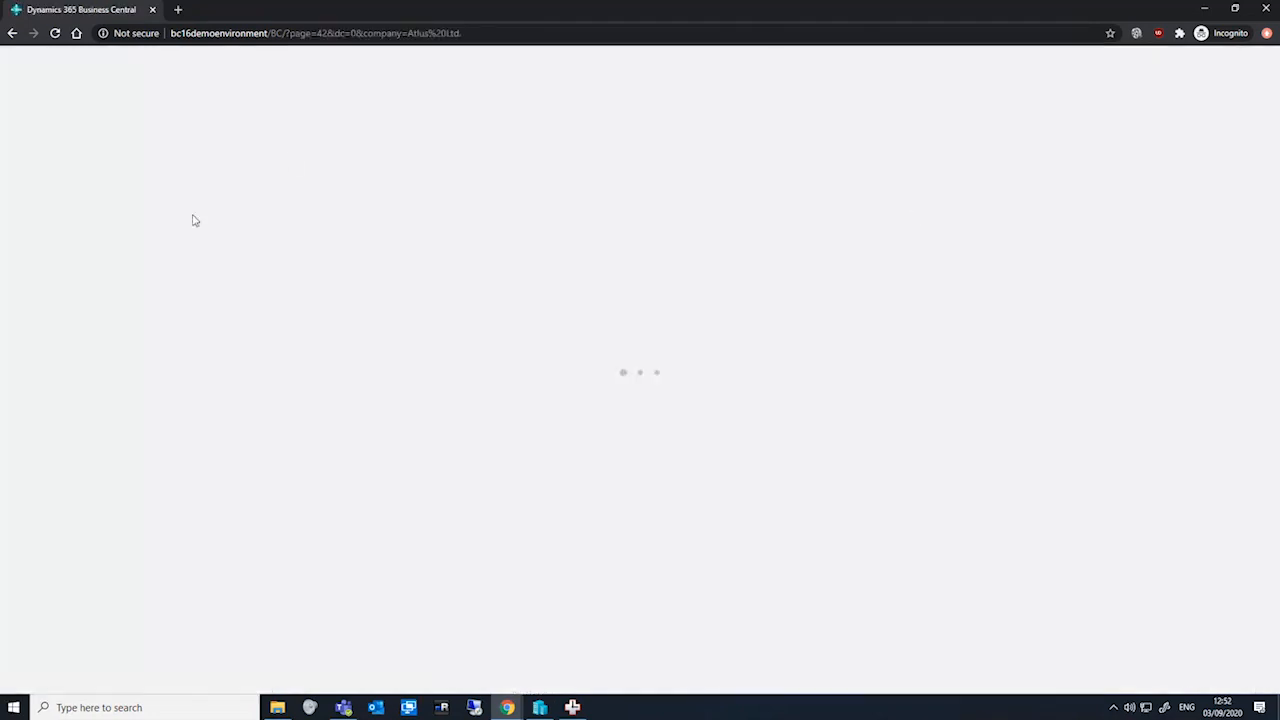
Open the intercompany inbox transactions and accept the incoming order transaction from the IC partner
key("alt+q")
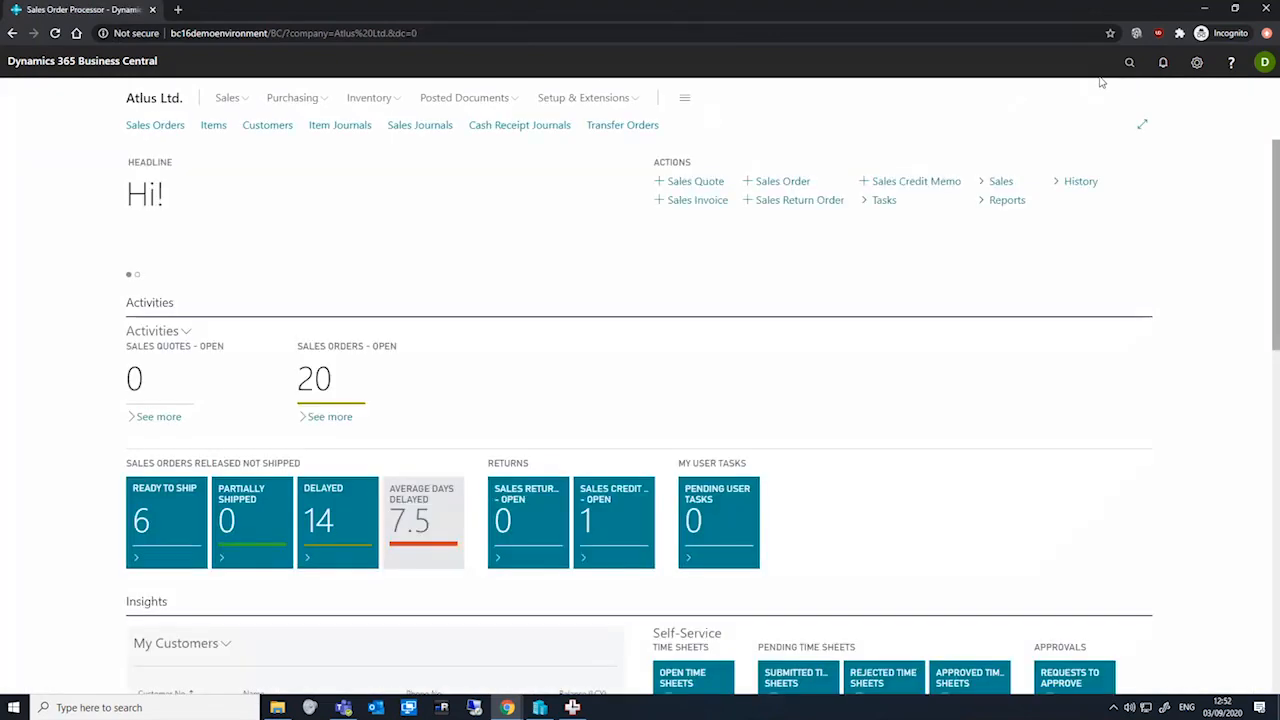
left_click(1129, 62)
type("ic inbo")
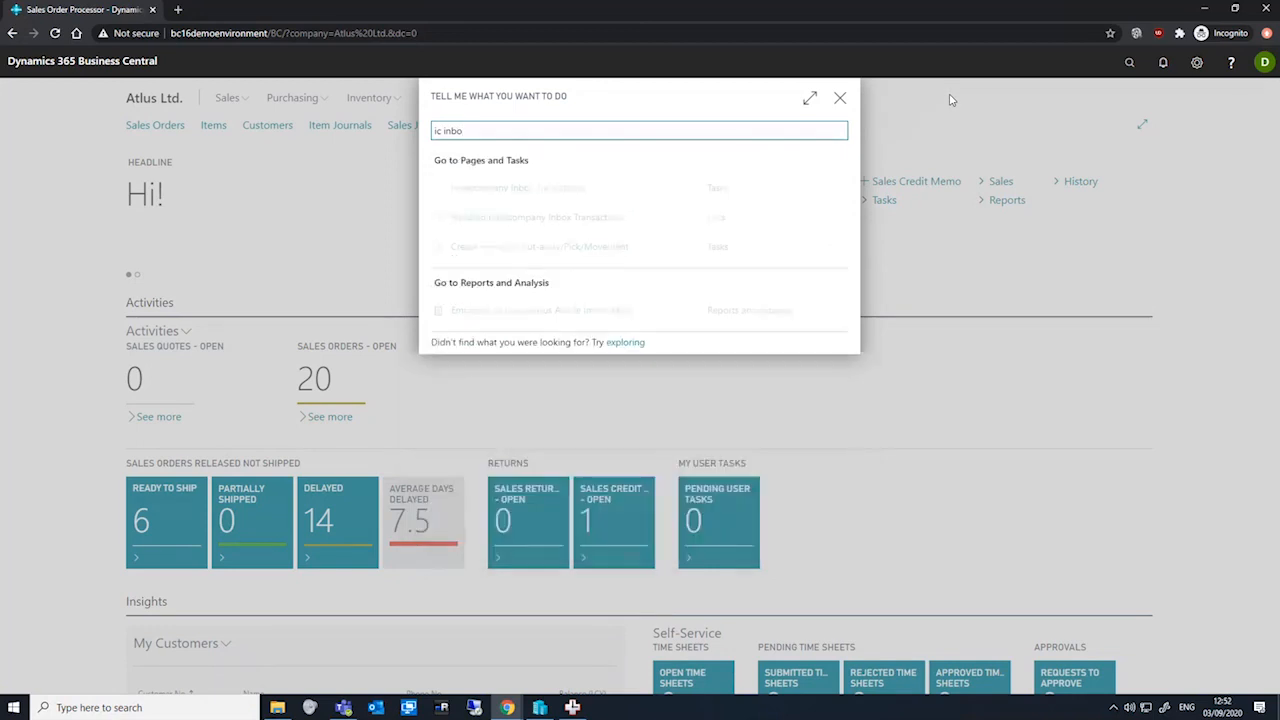
left_click(585, 188)
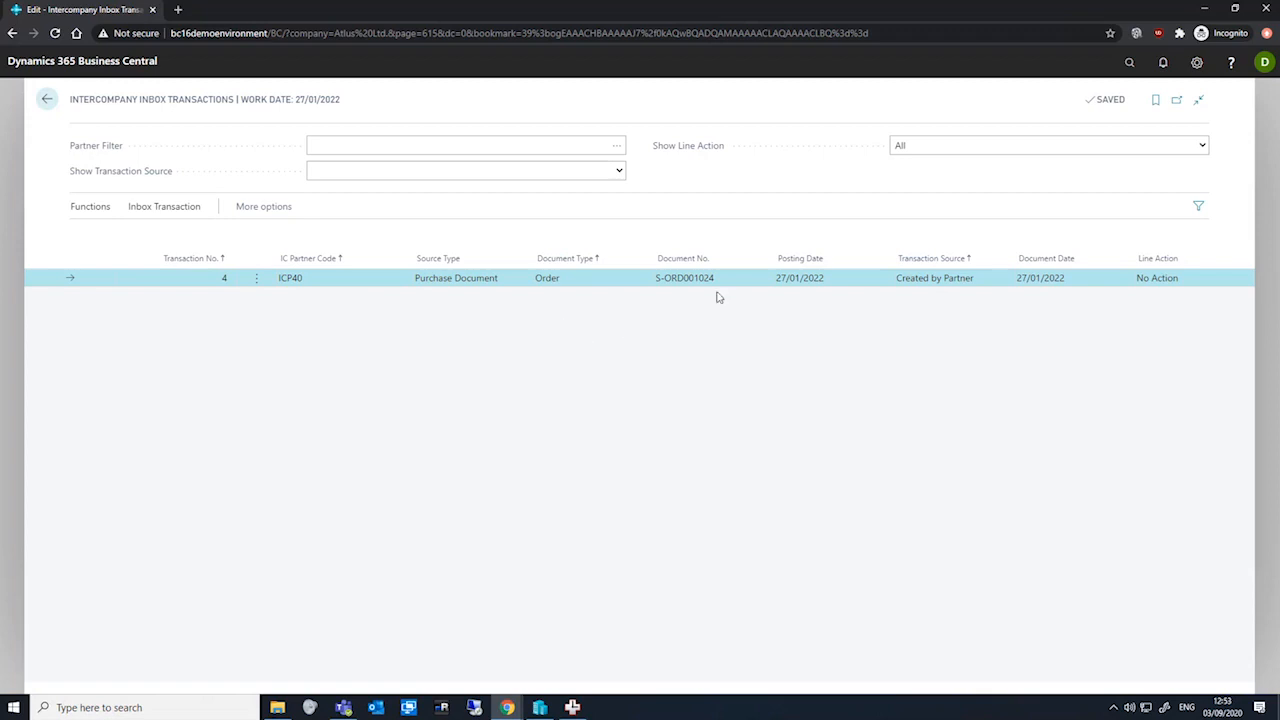
left_click(77, 208)
left_click(181, 235)
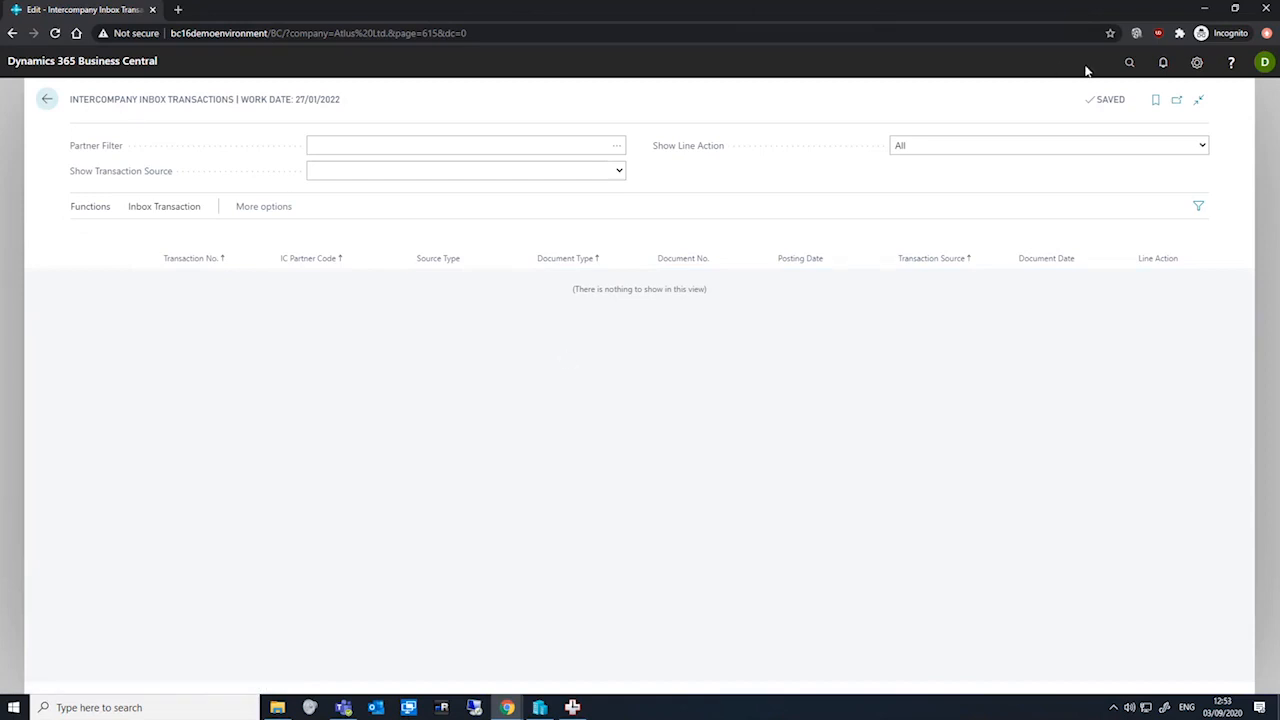
left_click(46, 100)
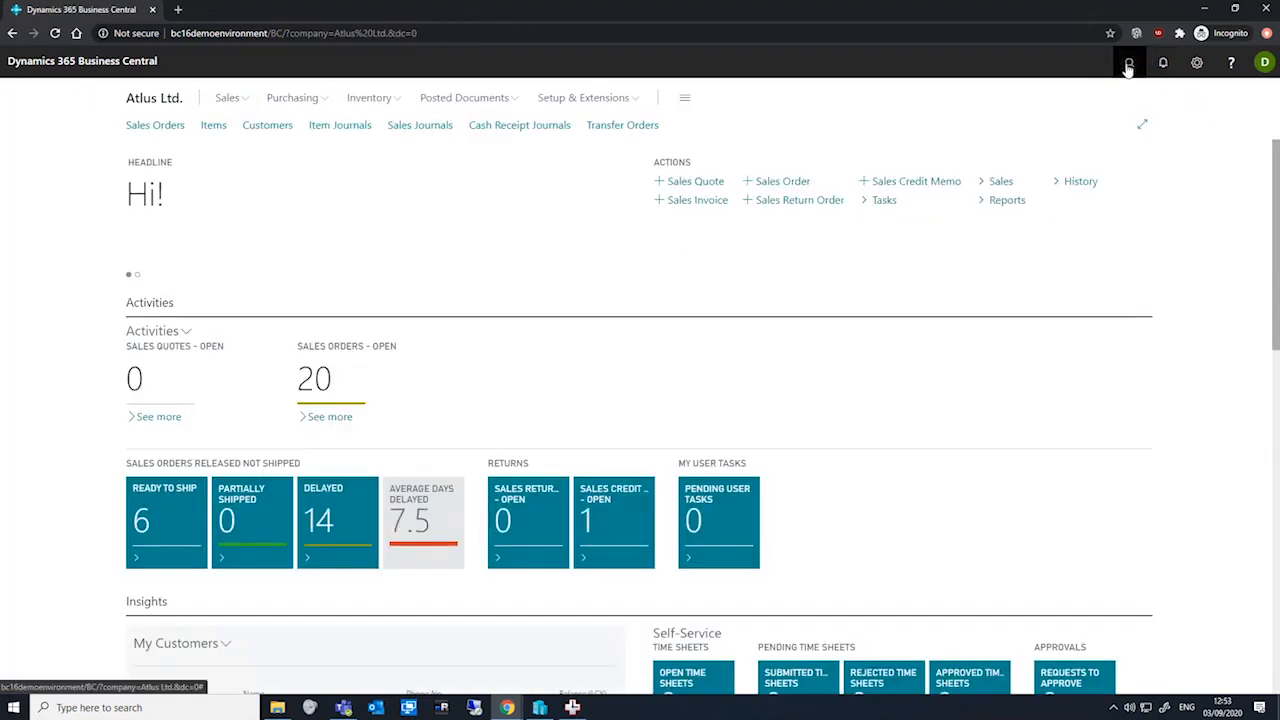
Open the new purchase order from Cronus UK Ltd. and then its vendor's card
left_click(1128, 64)
type("purchase order")
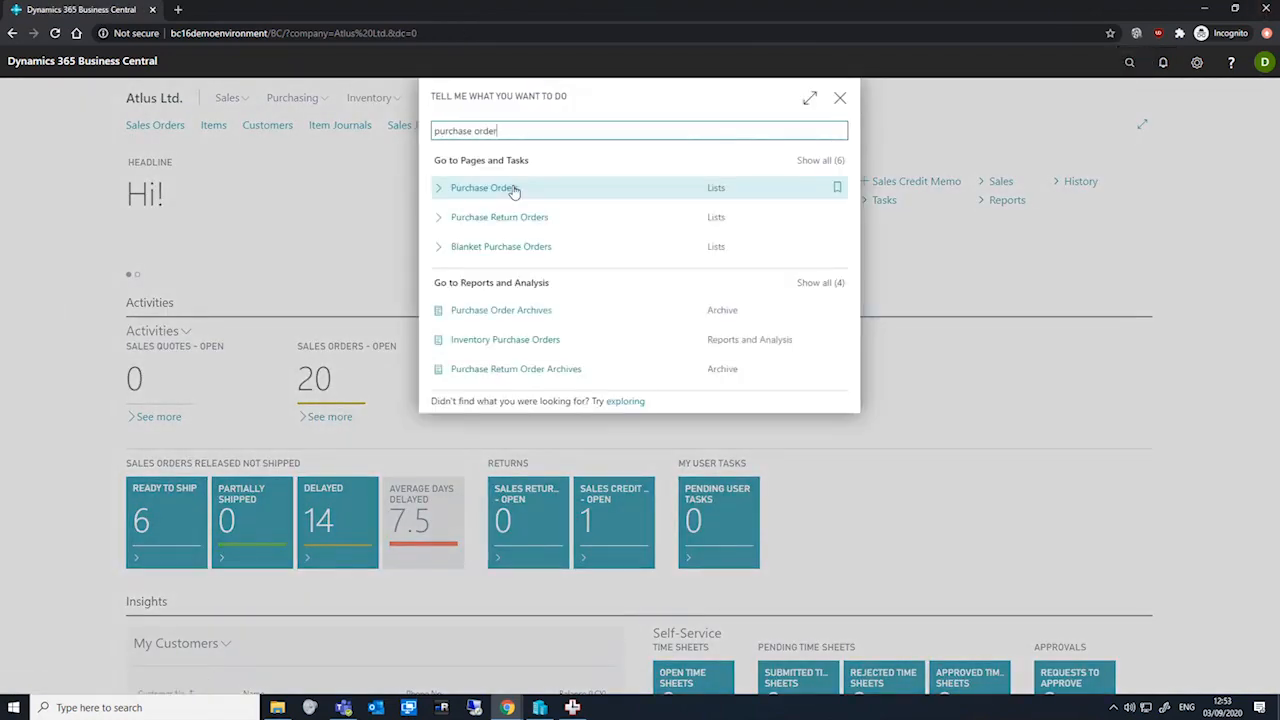
left_click(514, 191)
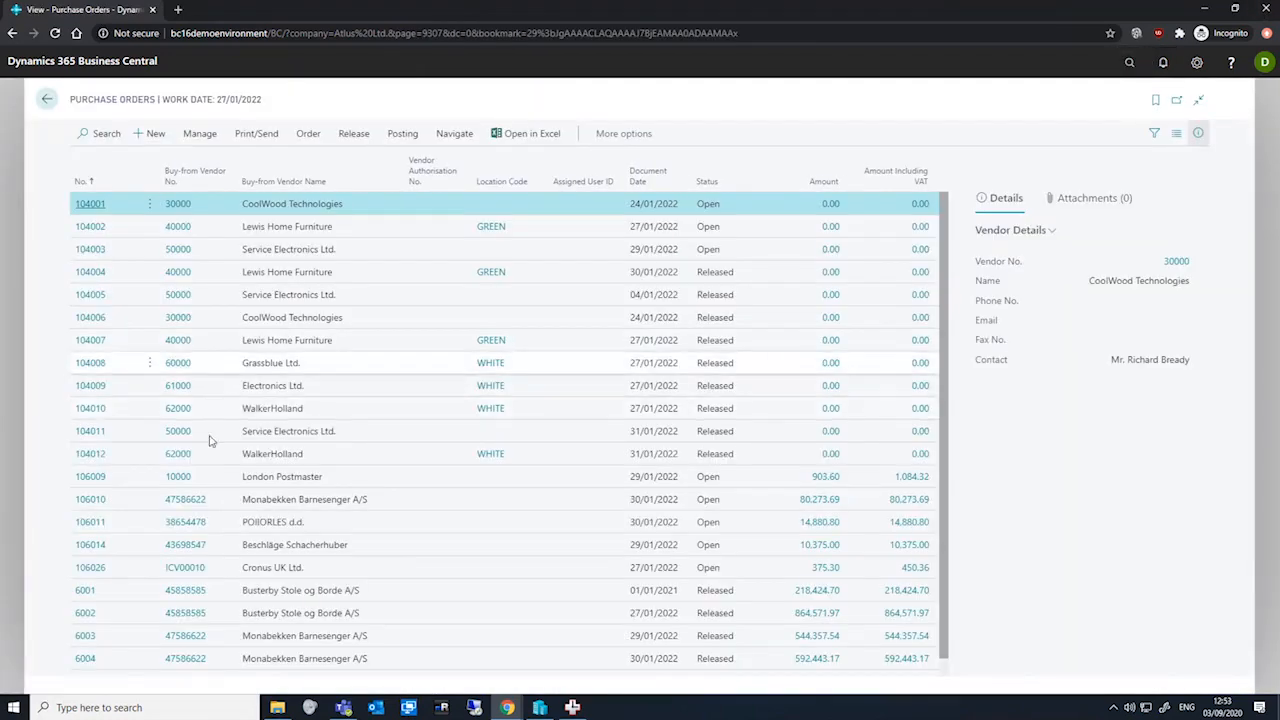
left_click(89, 569)
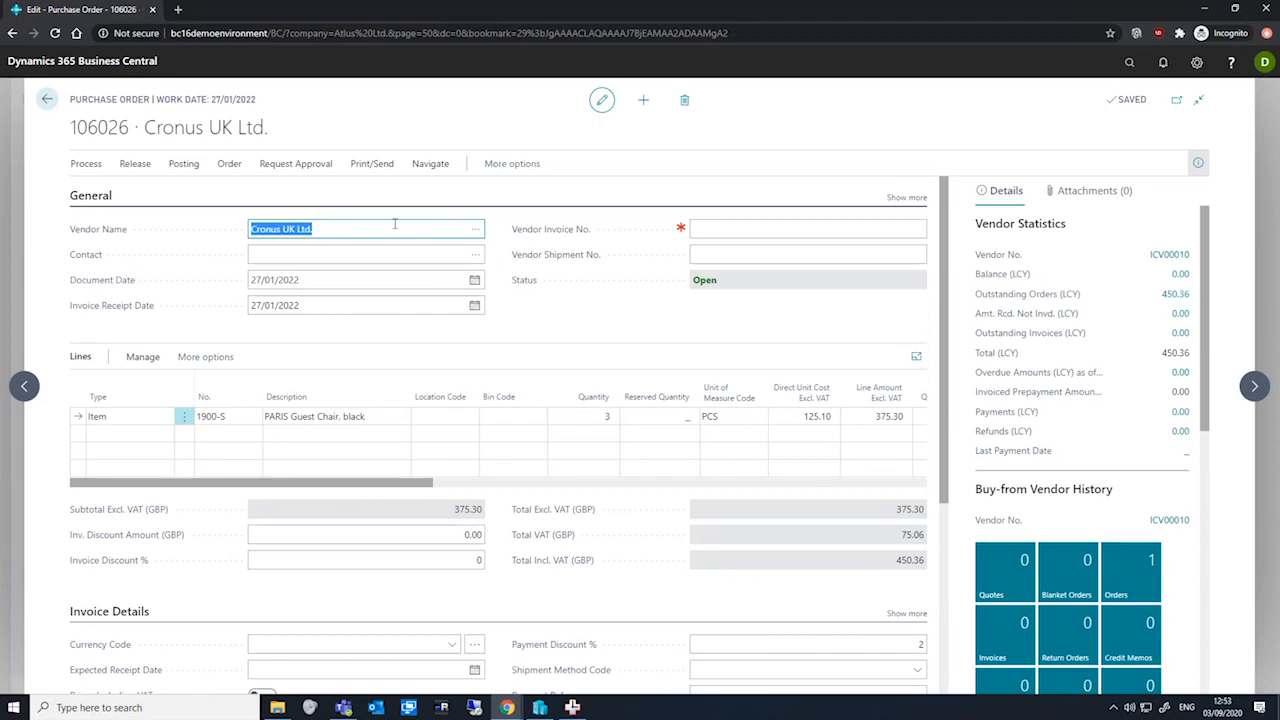
left_click(477, 232)
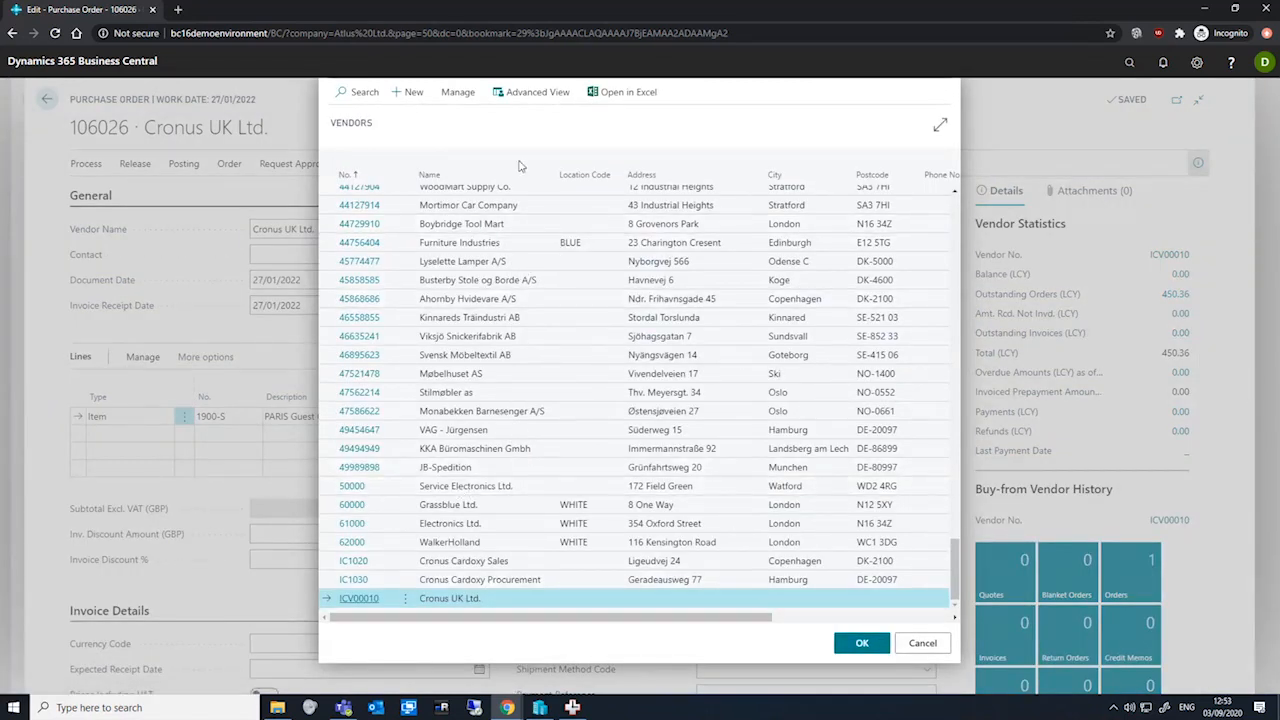
left_click(458, 92)
left_click(335, 121)
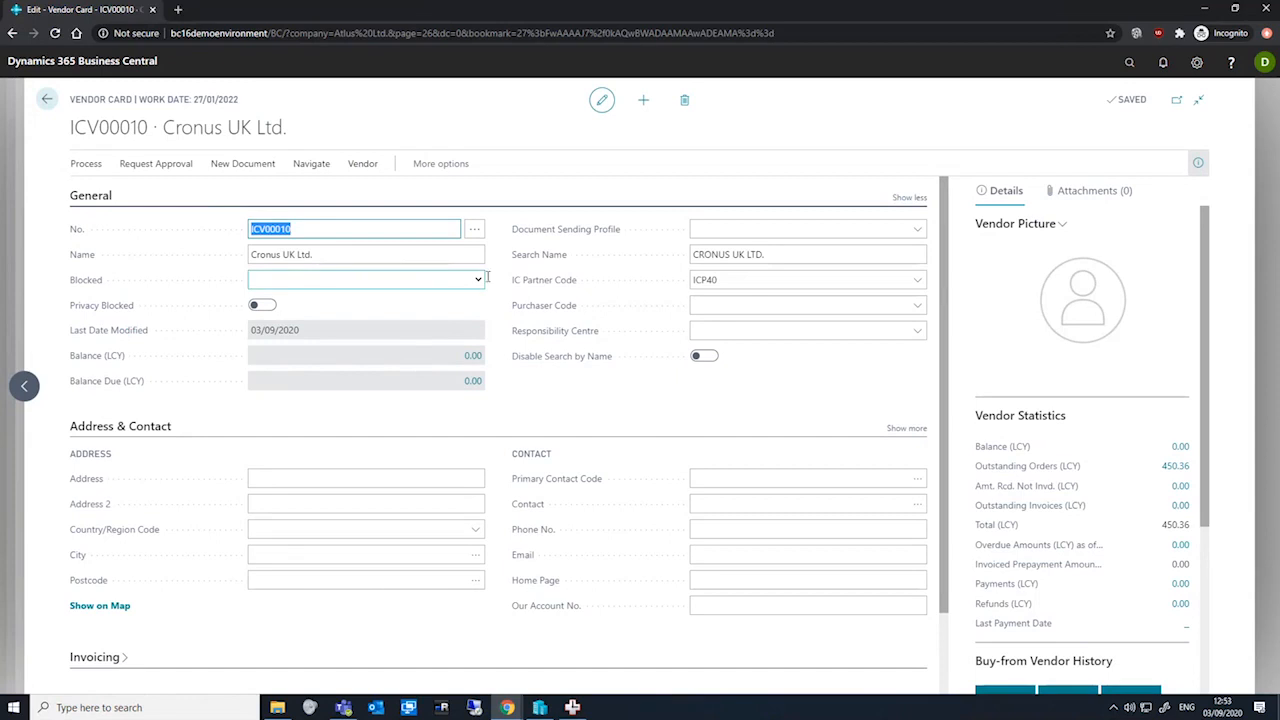
Open the intercompany partner card for the vendor's IC partner code ICP40
left_click(784, 282)
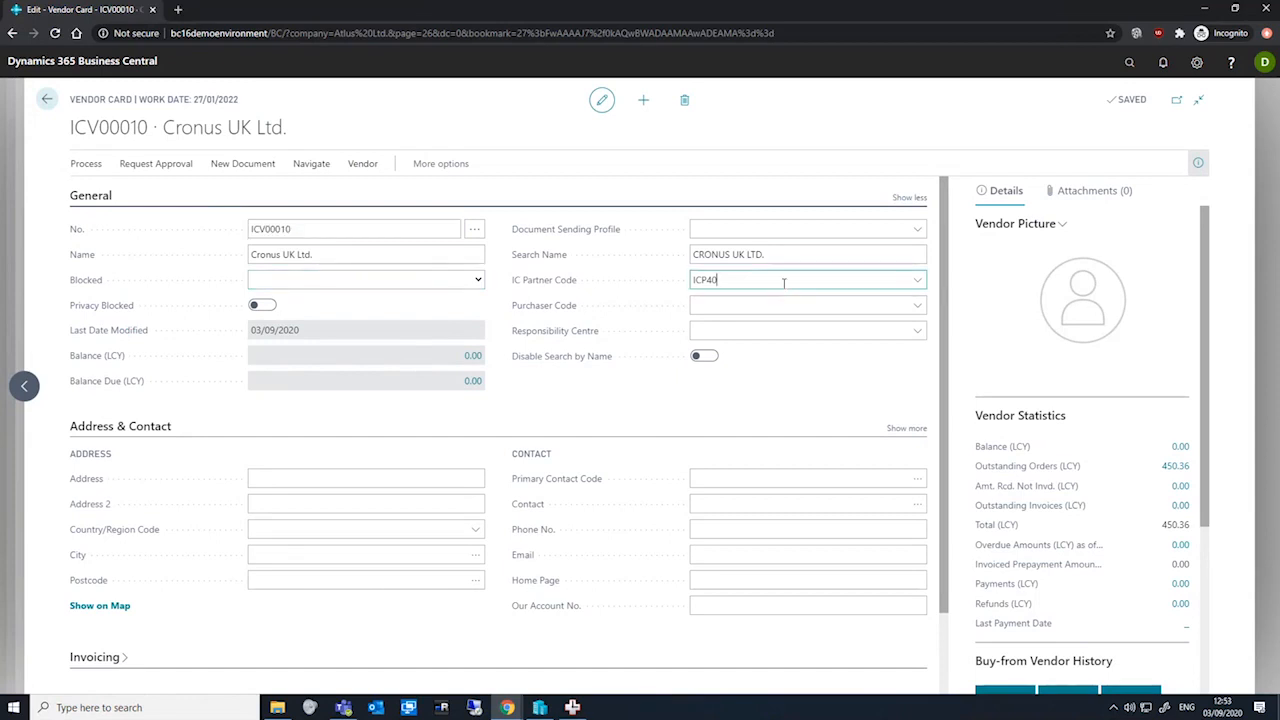
left_click(918, 283)
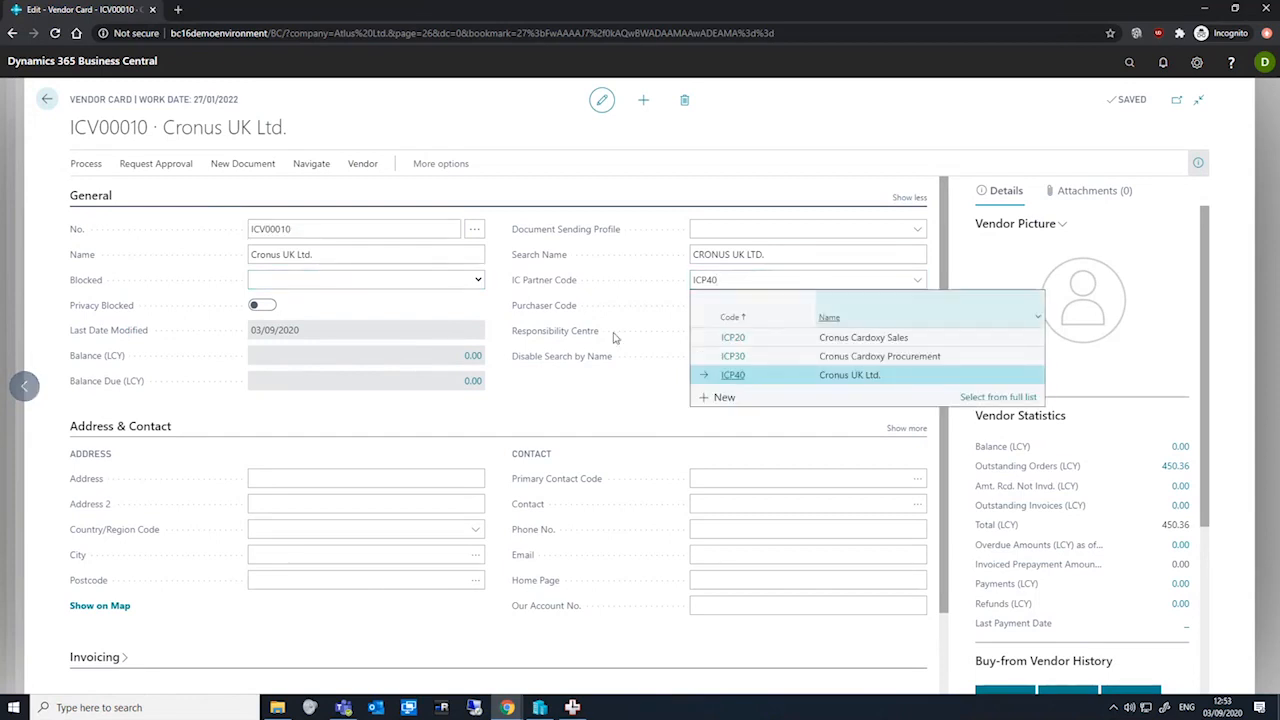
left_click(997, 398)
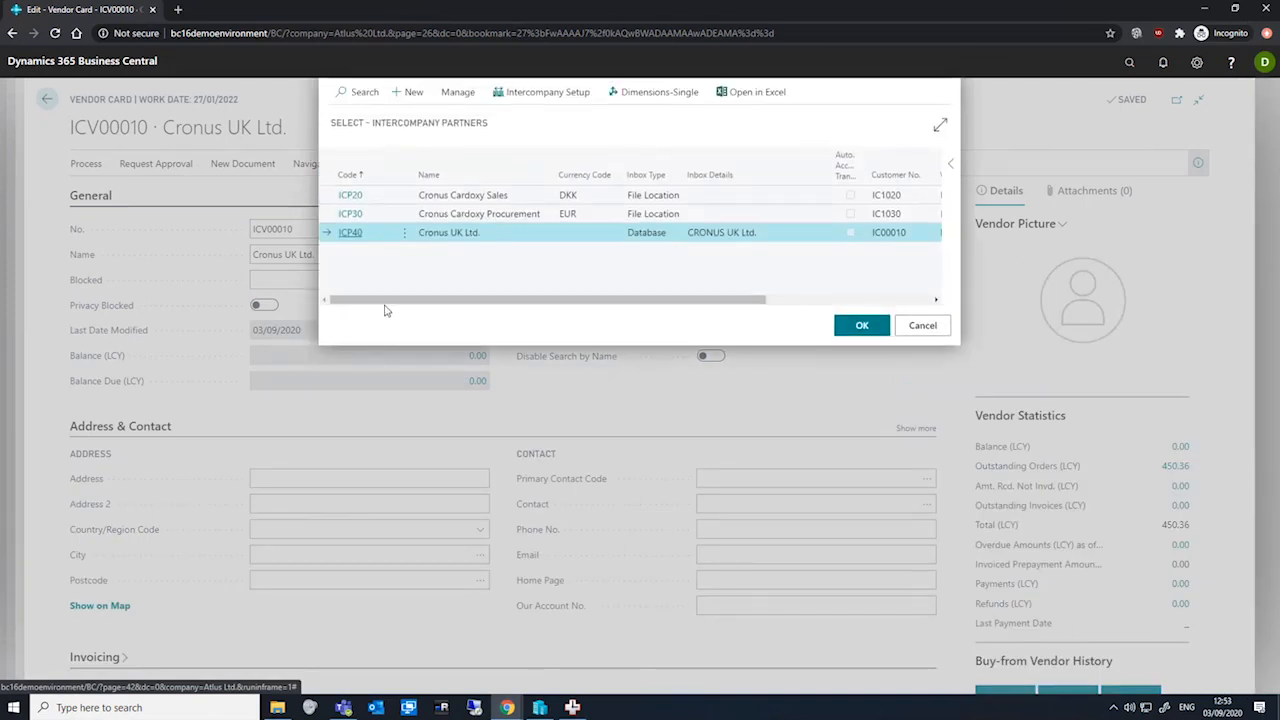
left_click(457, 91)
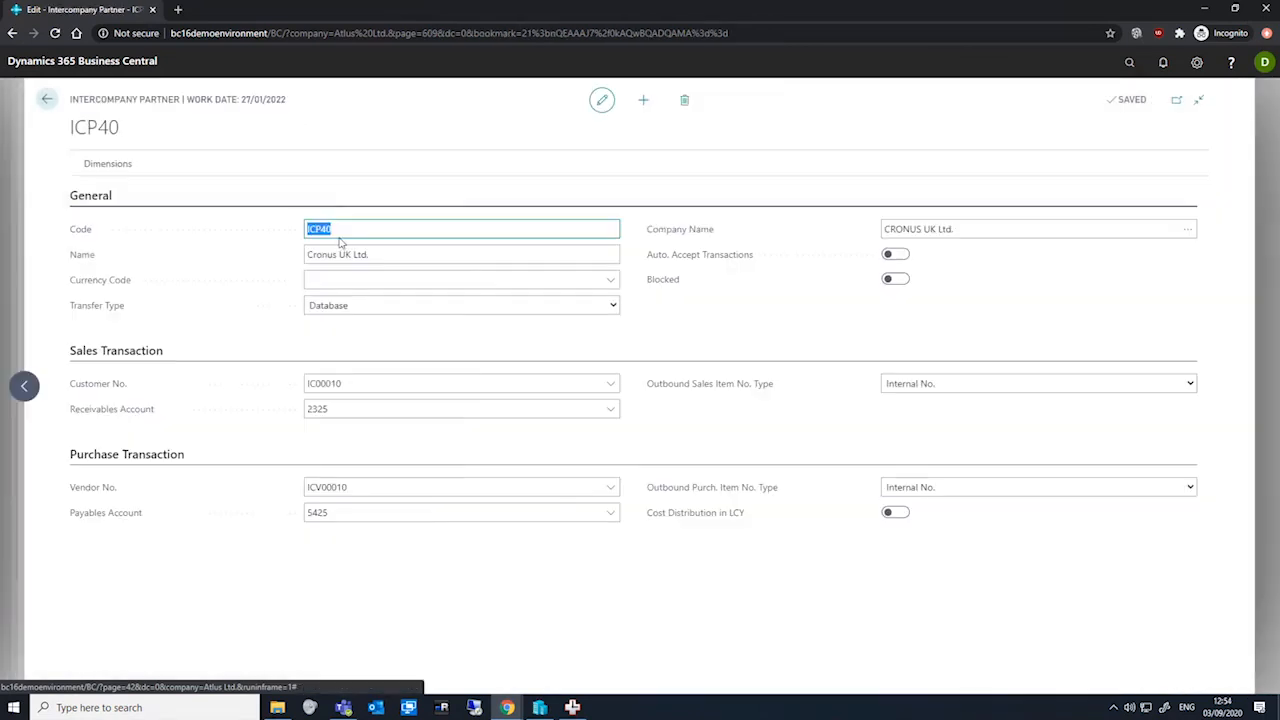
left_click(350, 122)
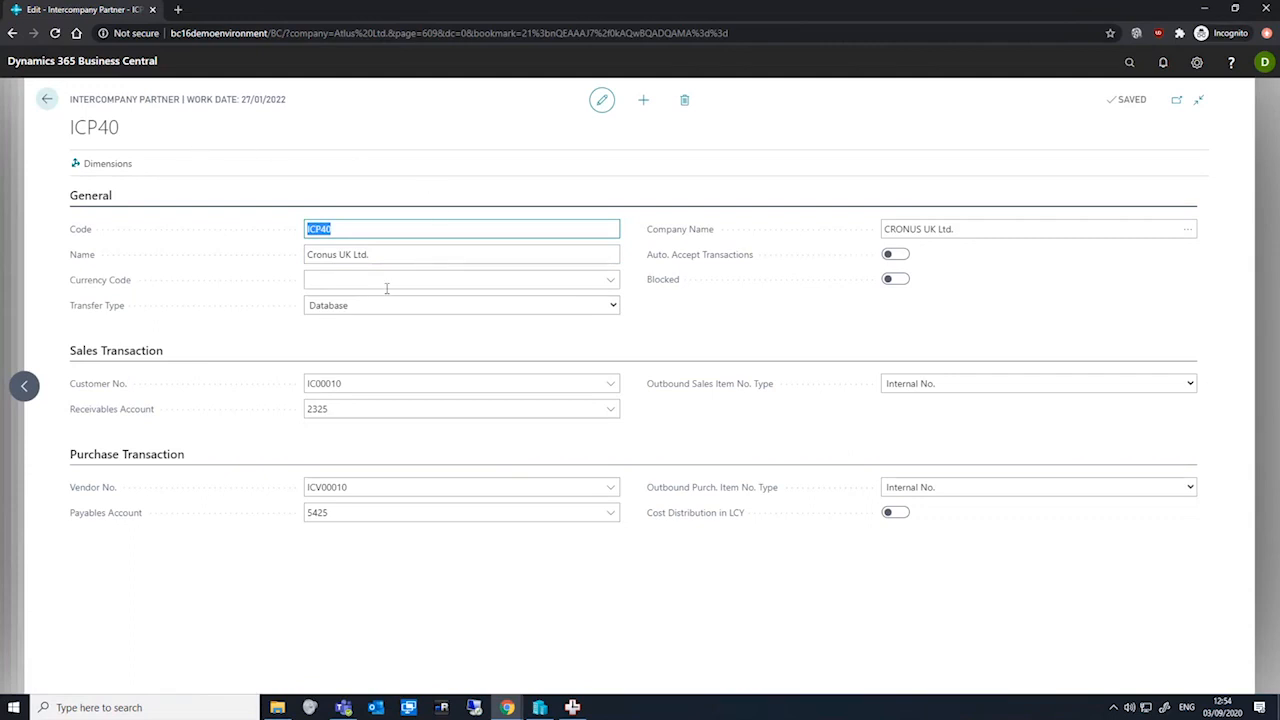
Review the IC partner's company name, customer and vendor numbers, and posting accounts
left_click(379, 335)
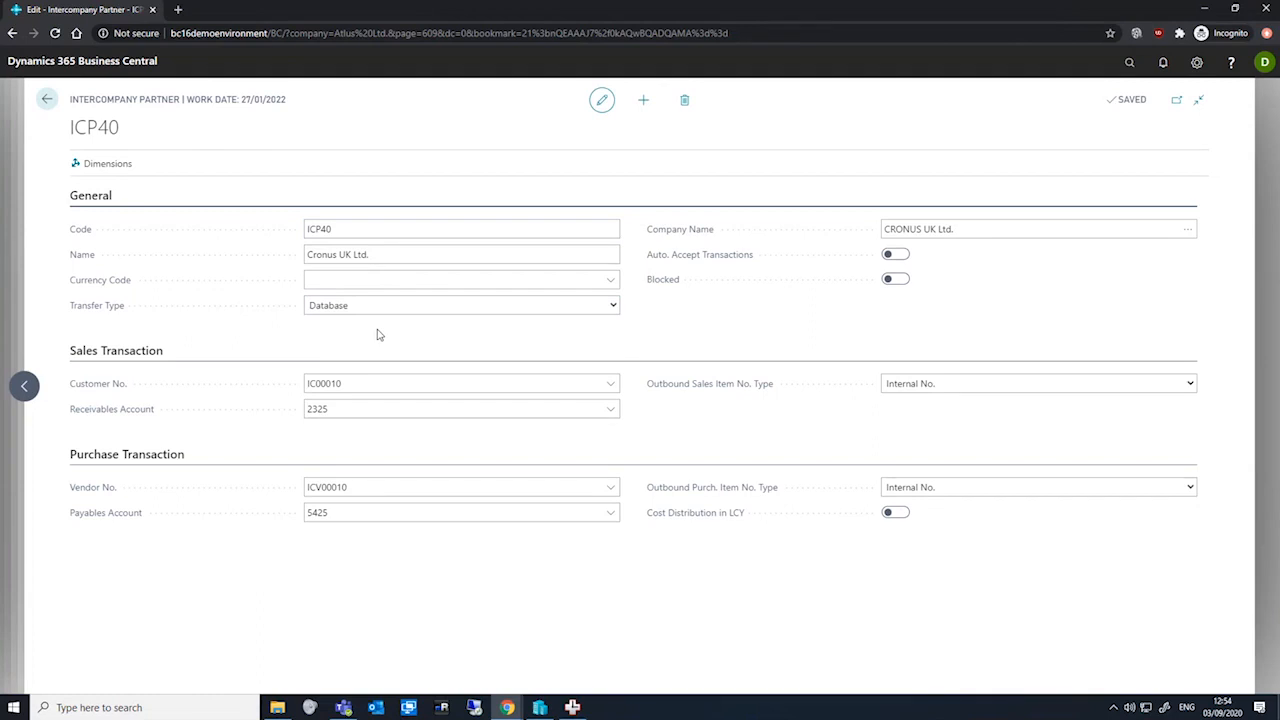
left_click(971, 236)
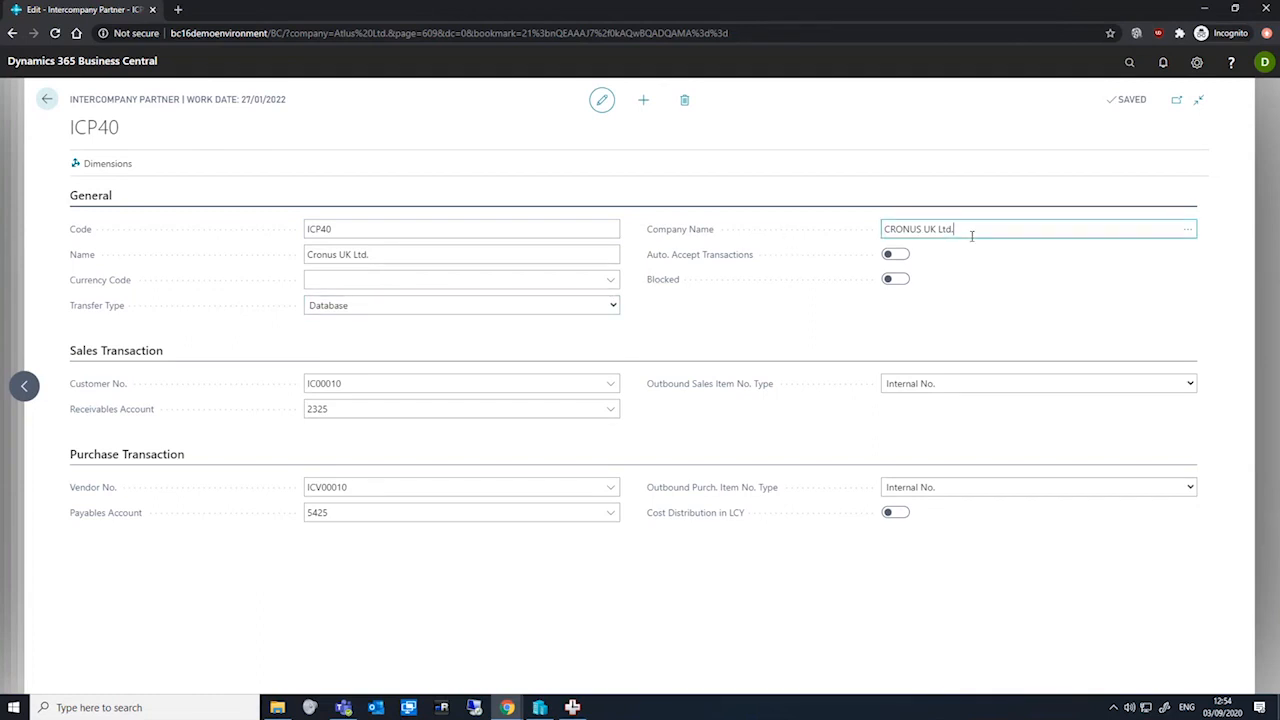
left_click_drag(975, 227, 857, 227)
left_click(692, 335)
left_click(372, 380)
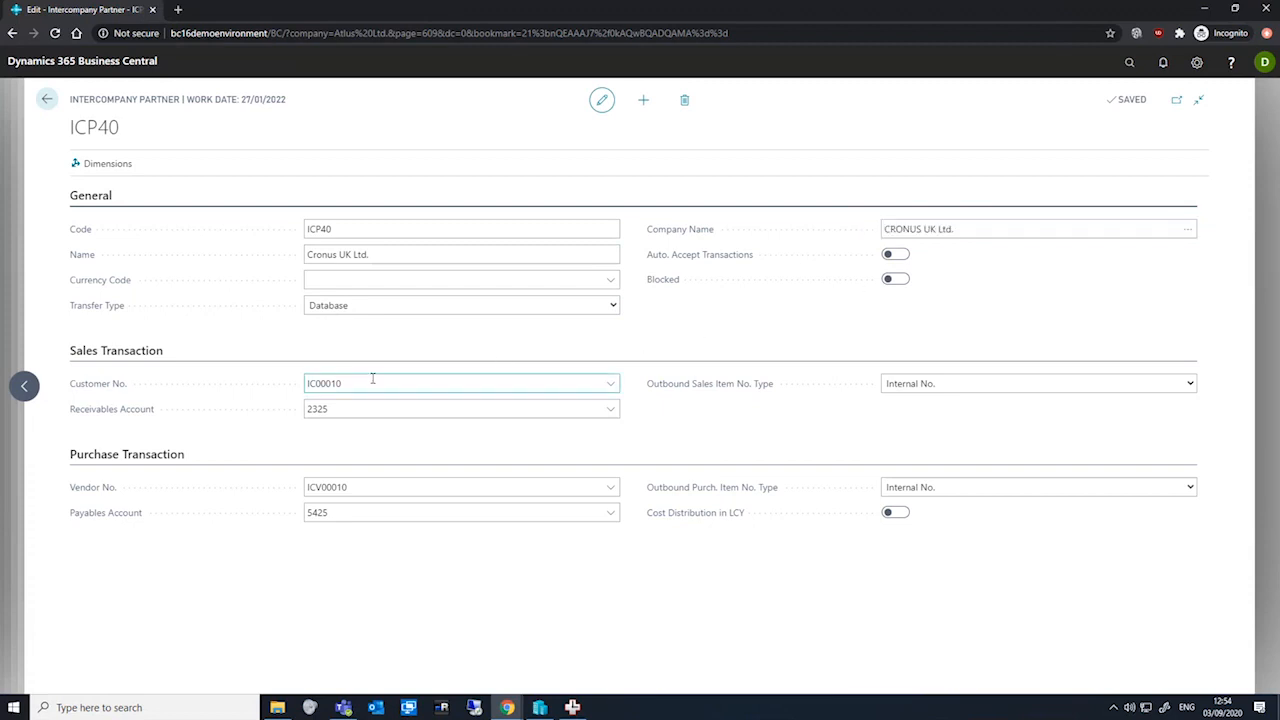
left_click(369, 487)
left_click(381, 453)
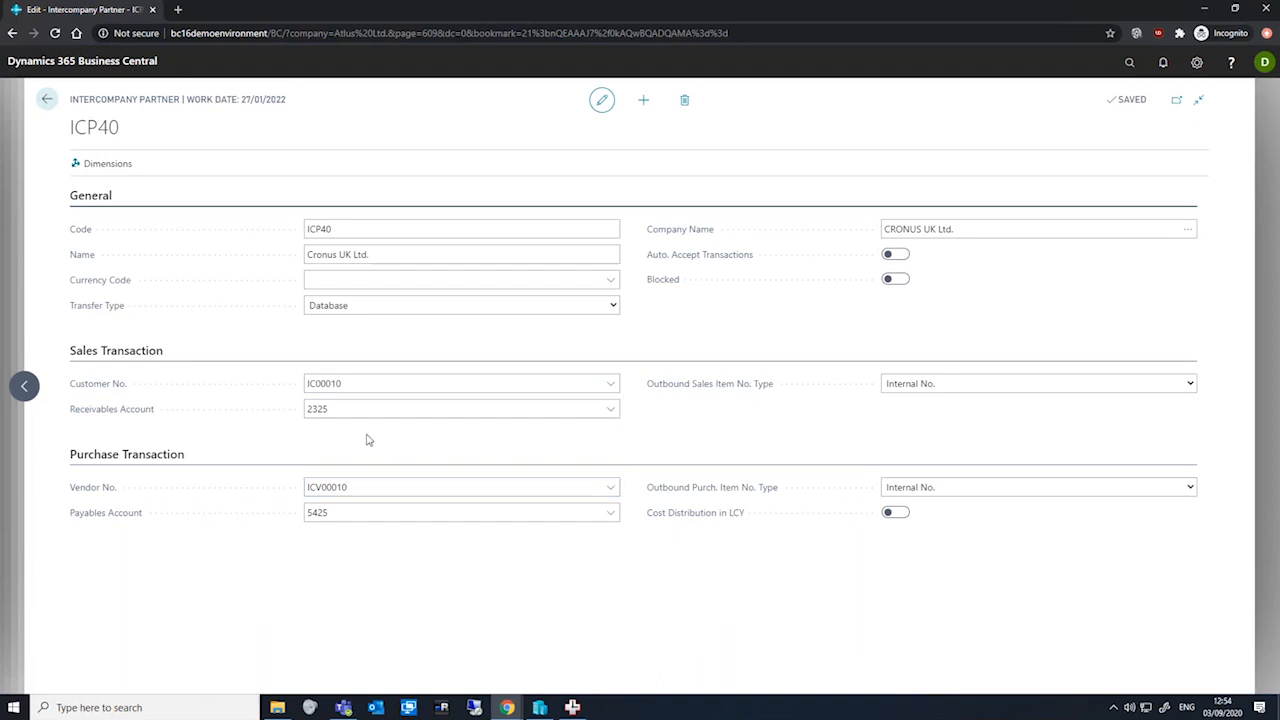